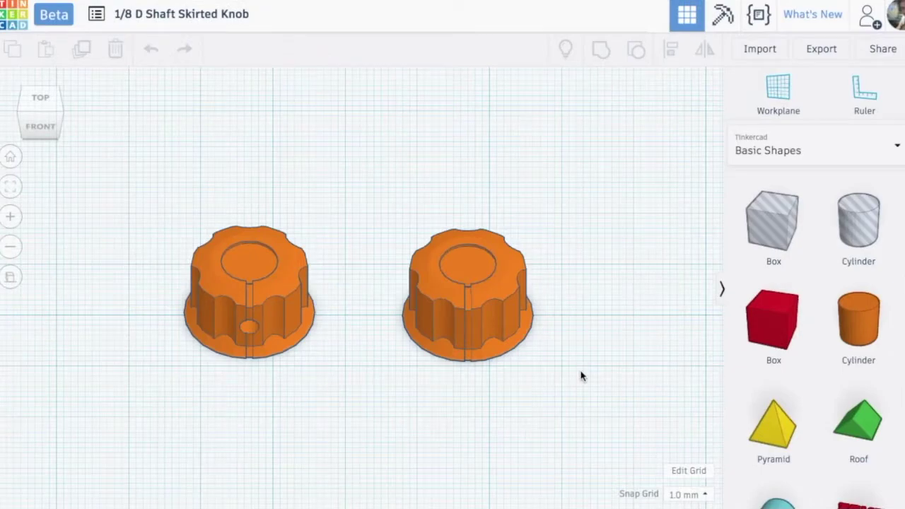
Step: Orbit around the orange knob to inspect its underside, side profile and top opening
right_drag(579, 376, 186, 323)
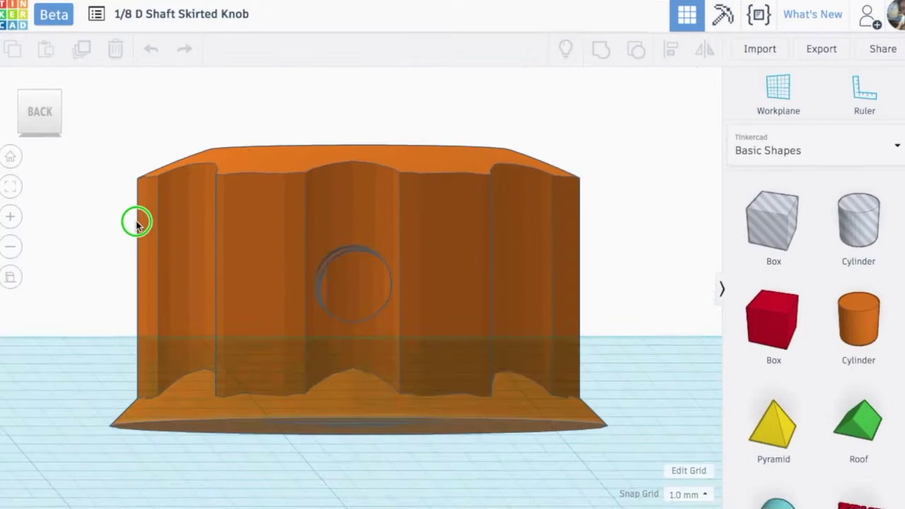
right_drag(135, 219, 136, 138)
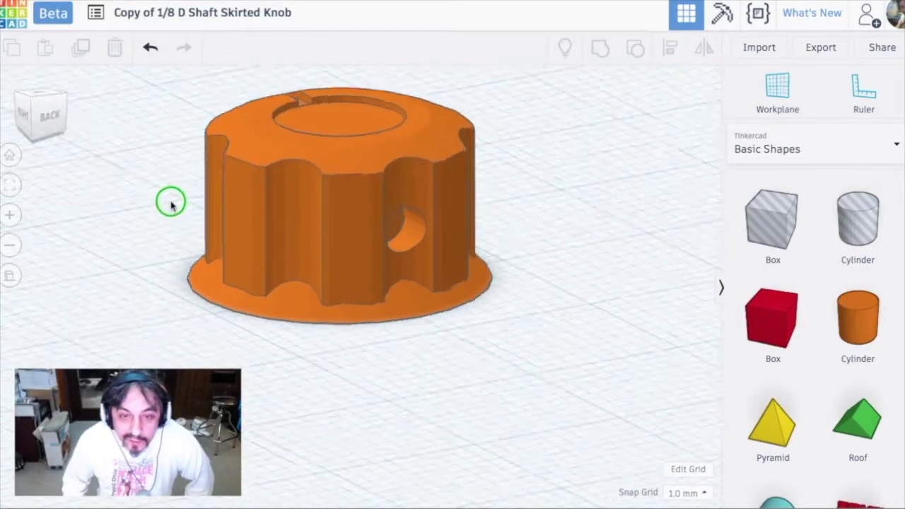
right_drag(171, 204, 499, 244)
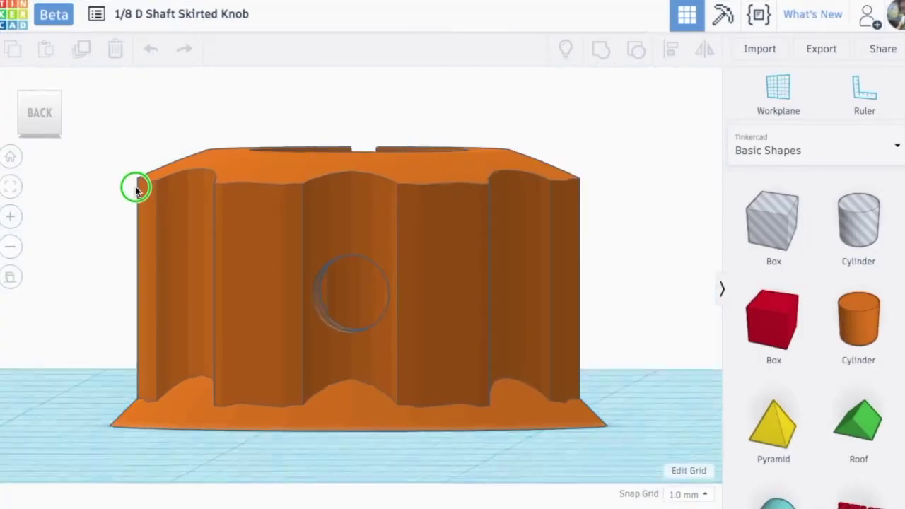
right_drag(135, 186, 139, 67)
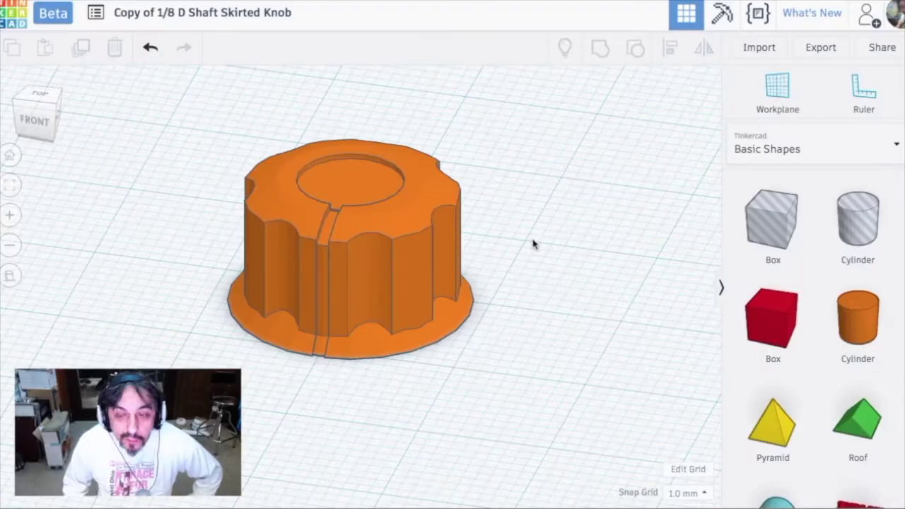
Step: Ungroup the knob and move its body right, away from the transparent hole parts
click(426, 209)
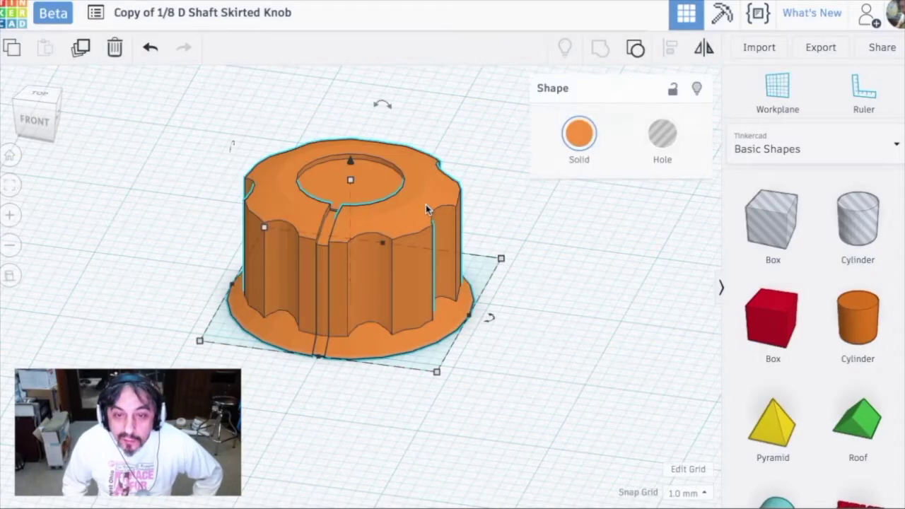
scroll(425, 209, down, 5)
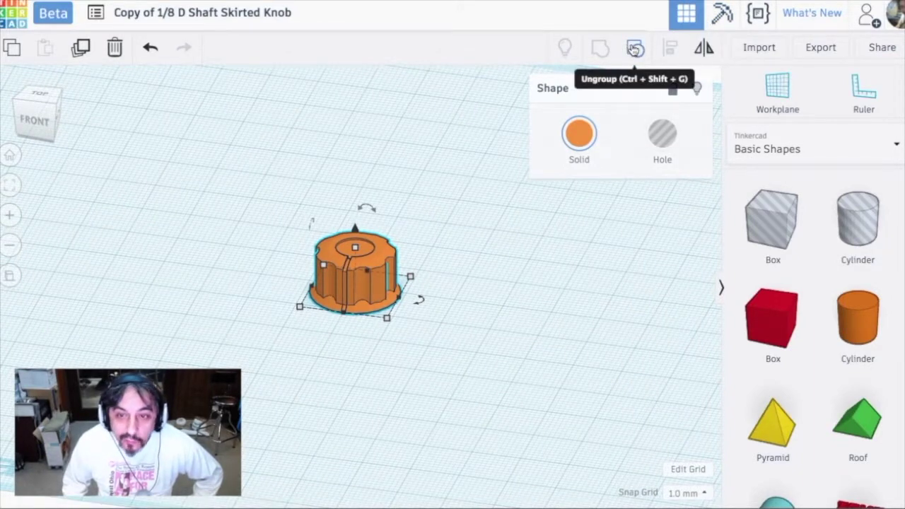
click(634, 48)
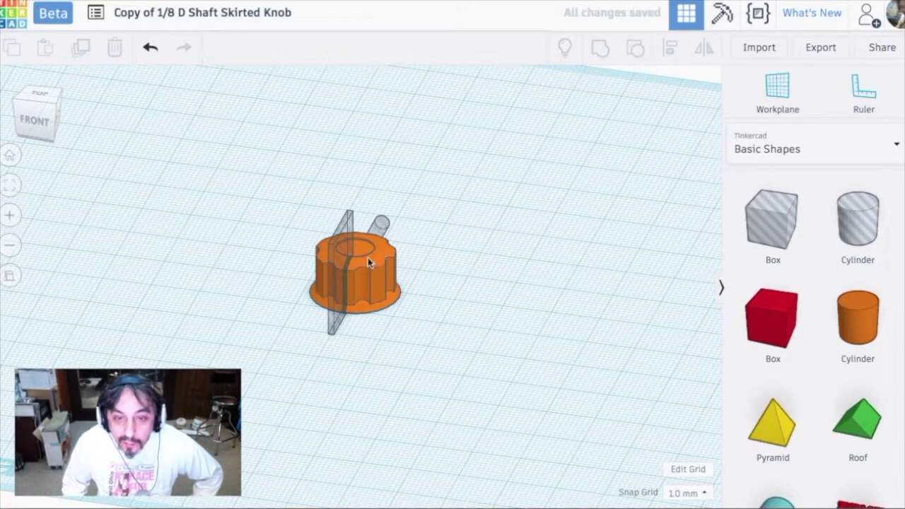
drag(379, 259, 464, 275)
click(436, 377)
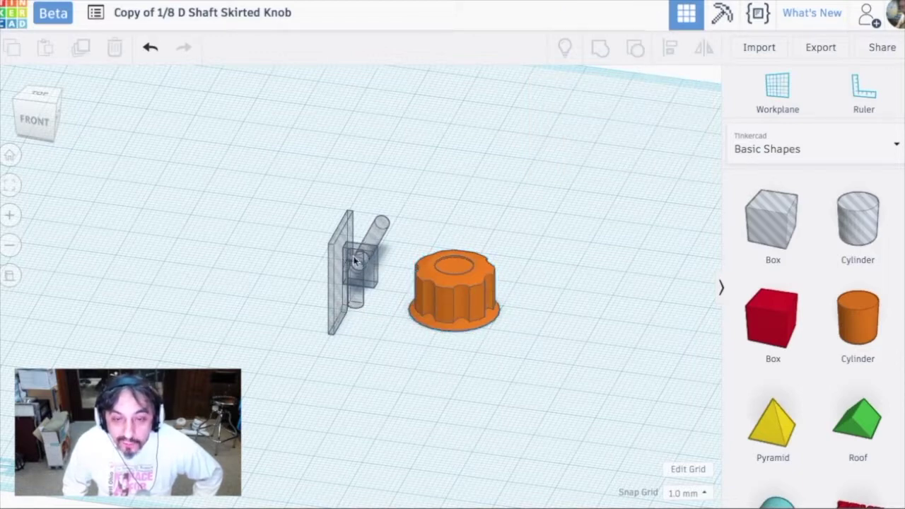
scroll(338, 270, up, 4)
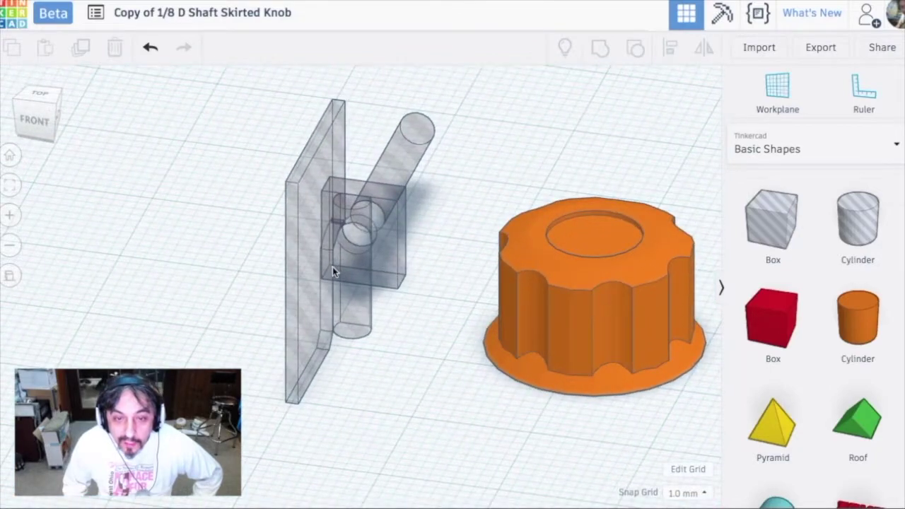
right_drag(194, 330, 391, 314)
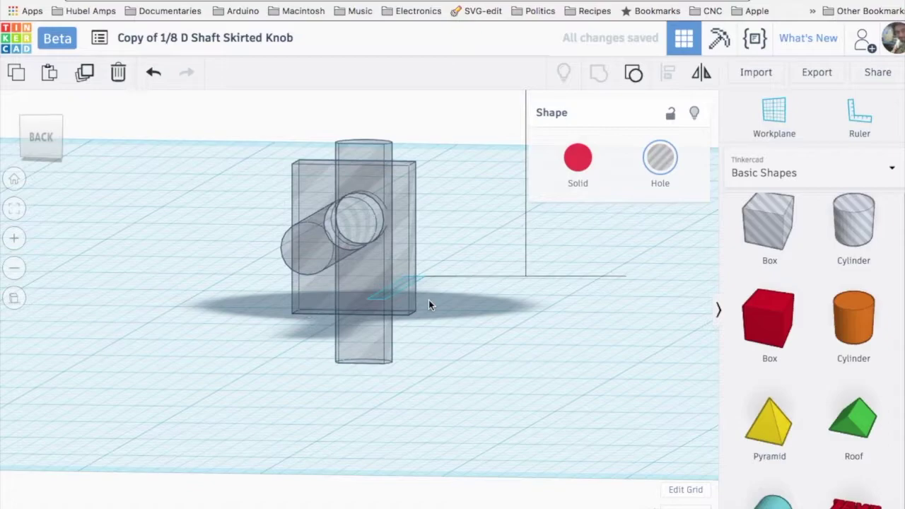
Step: From a side view, ungroup the shaft, disc and cylinder hole group into separate solids
right_drag(472, 303, 284, 311)
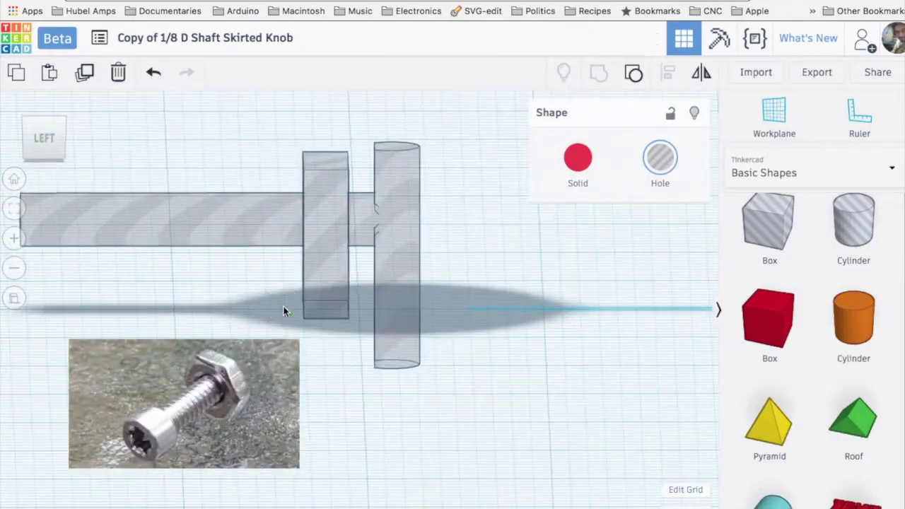
click(267, 213)
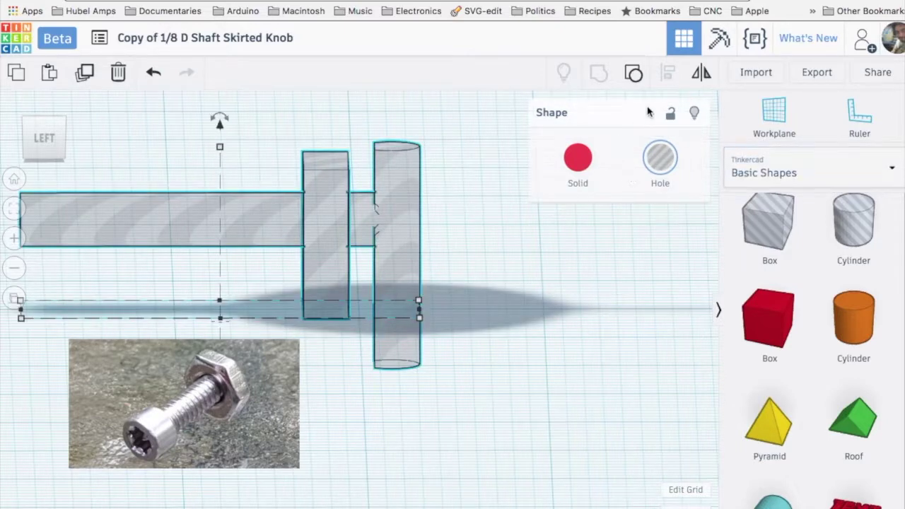
click(634, 76)
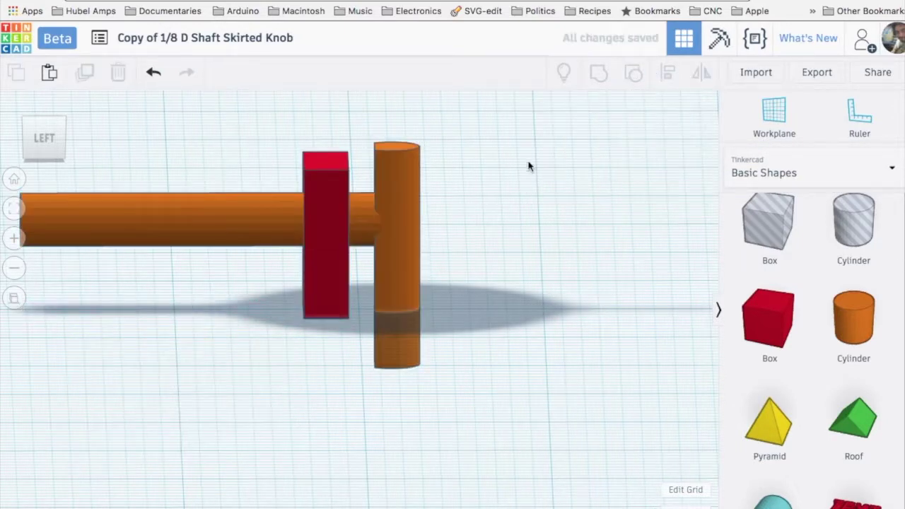
right_drag(484, 217, 480, 245)
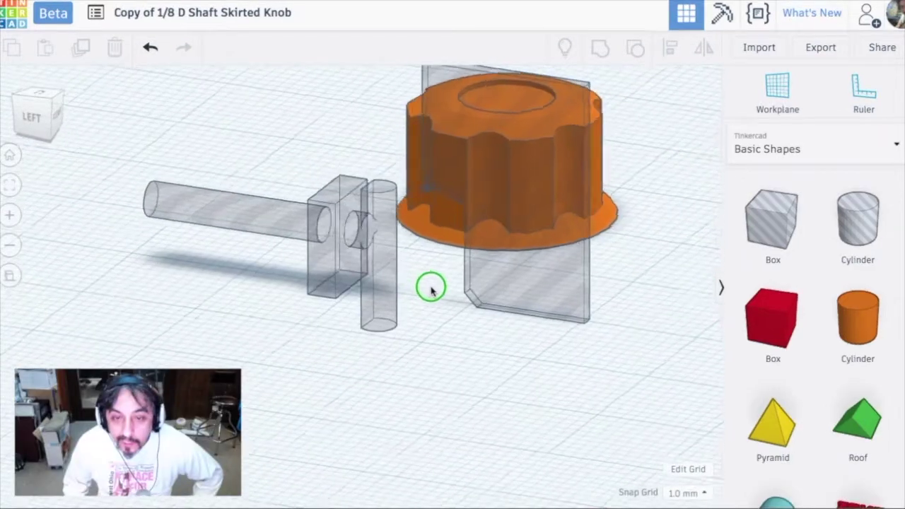
right_drag(431, 310, 521, 279)
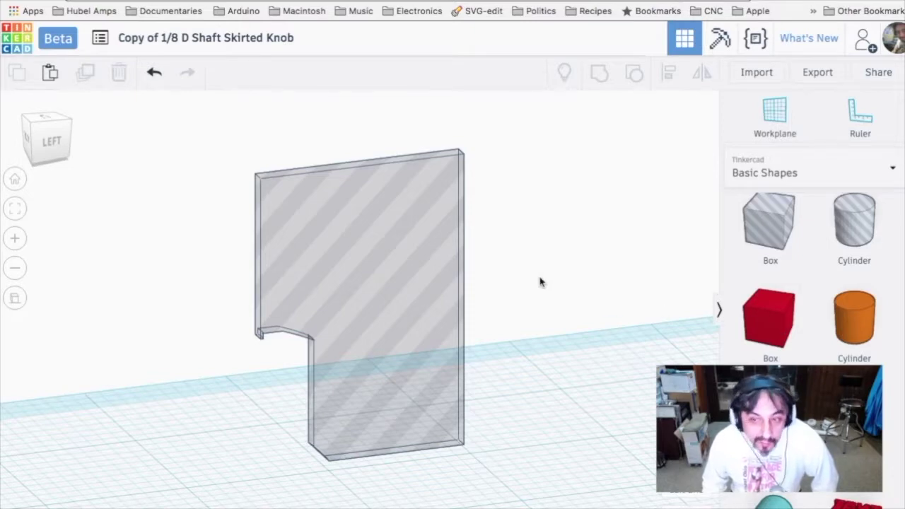
Step: Ungroup the notched hole plate, then group its red box with the knob hole
click(443, 282)
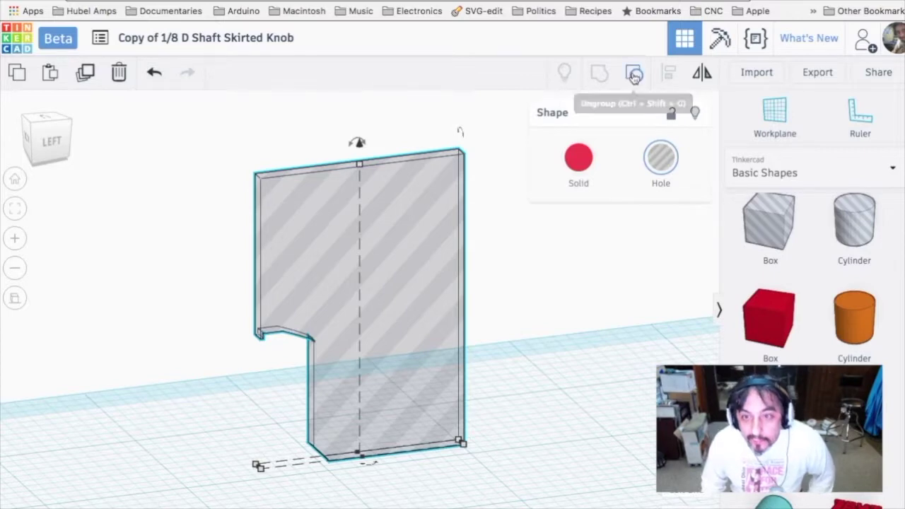
click(634, 74)
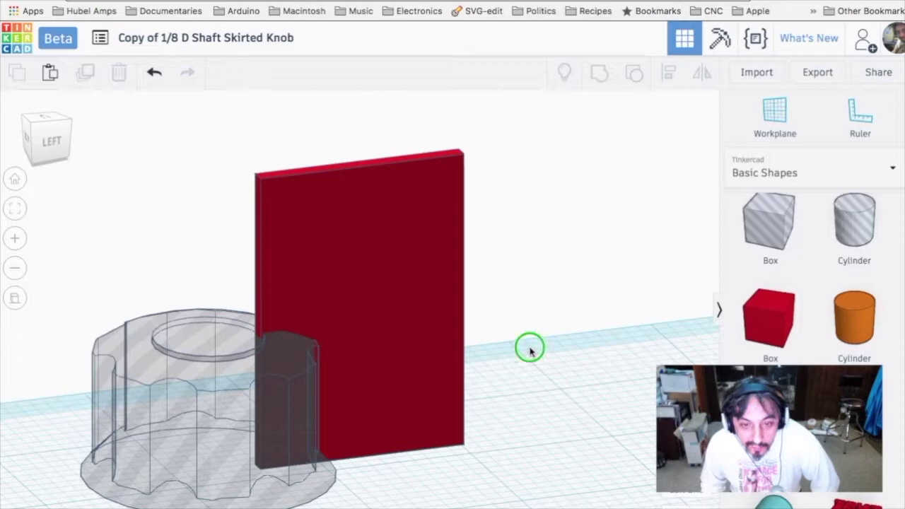
right_drag(529, 349, 515, 338)
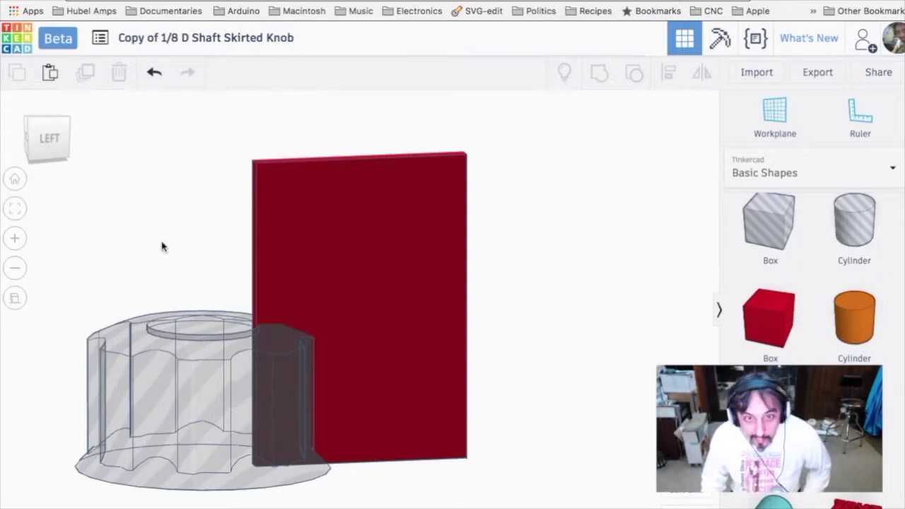
drag(162, 246, 328, 383)
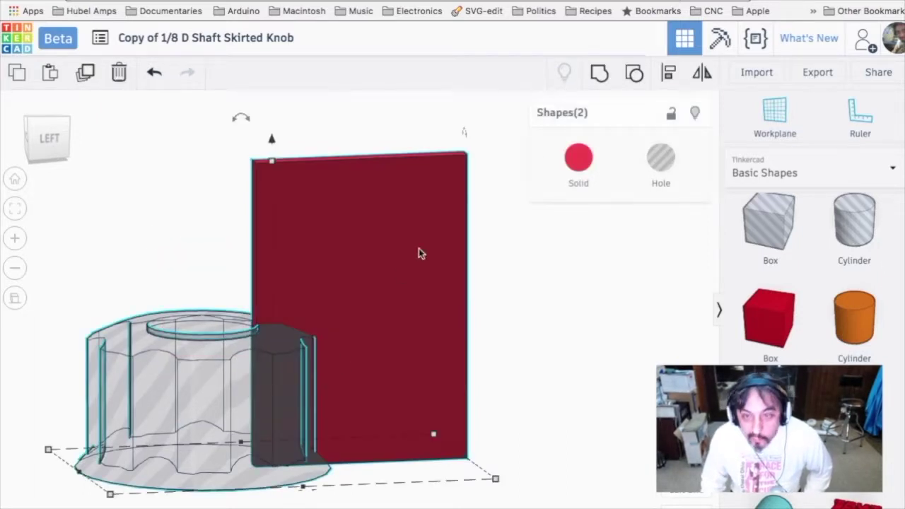
click(599, 73)
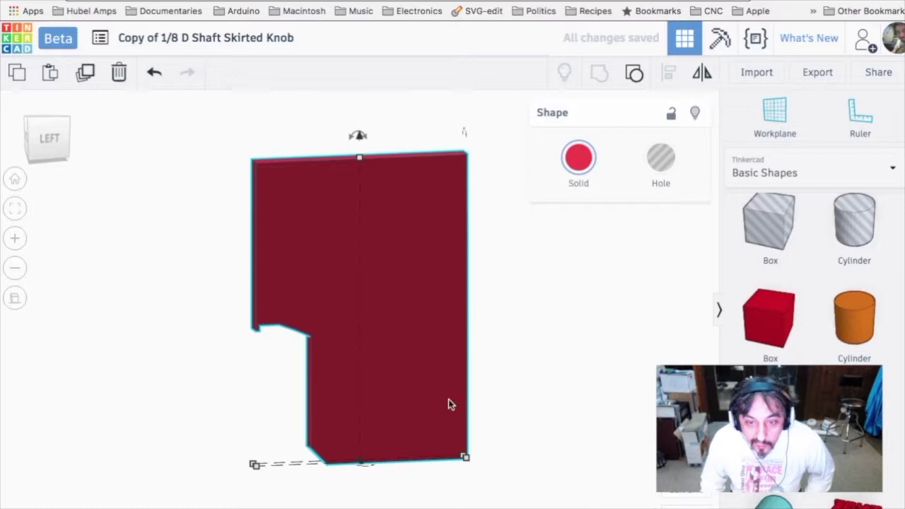
mouse_move(464, 460)
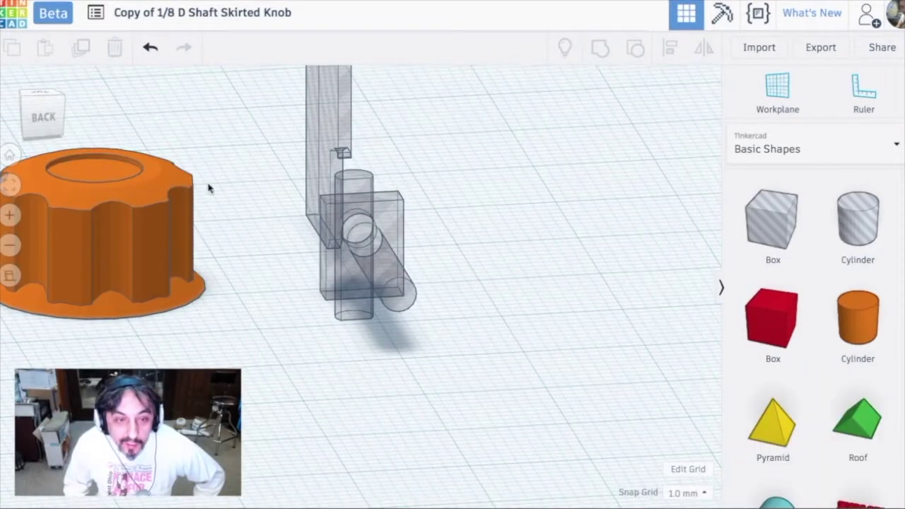
Step: Ungroup the fitted orange knob and lift its transparent hole cylinder up clear of it
click(125, 214)
click(10, 184)
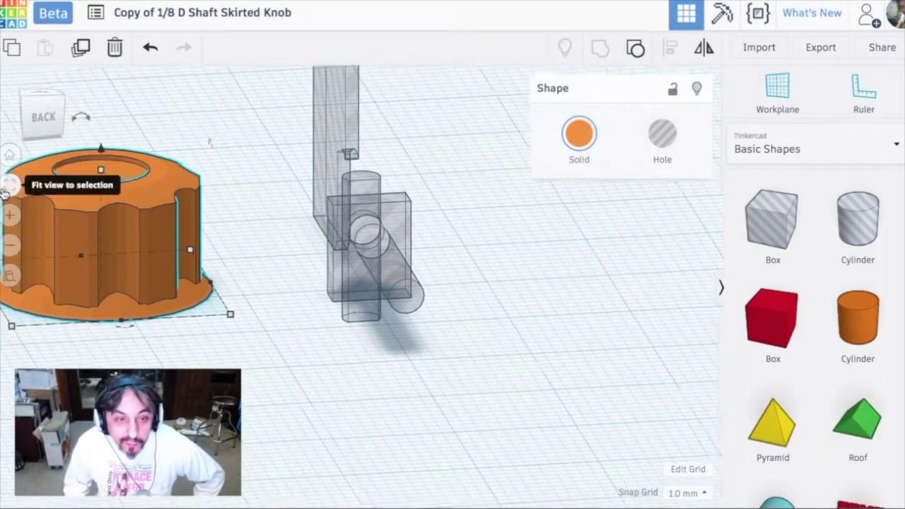
click(635, 51)
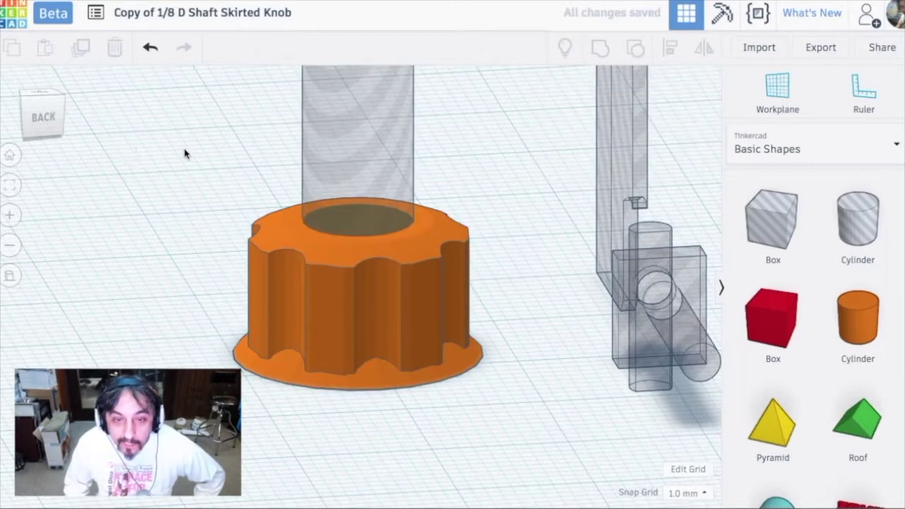
click(363, 162)
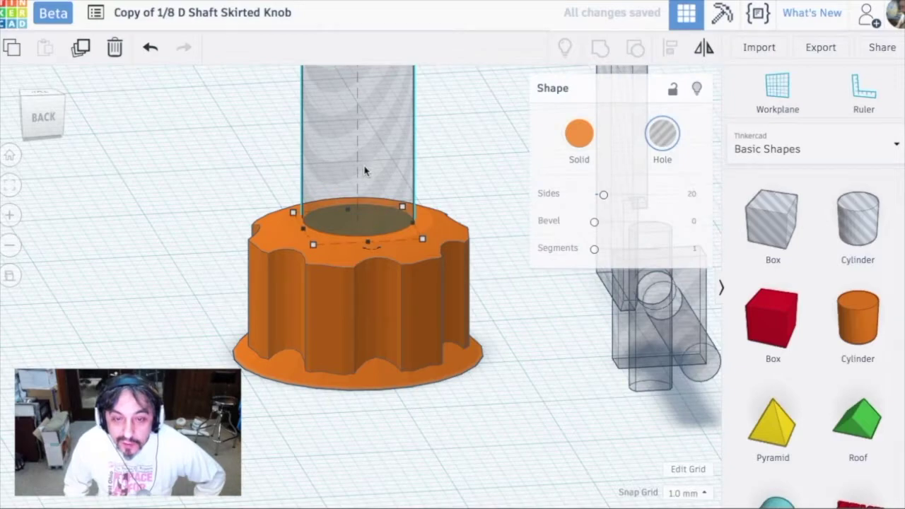
scroll(364, 169, up, 2)
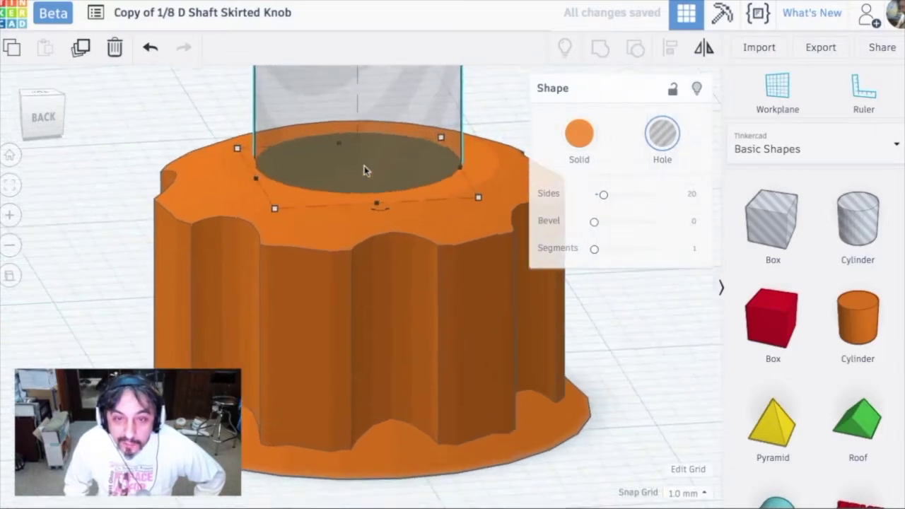
scroll(364, 170, down, 5)
scroll(365, 169, down, 2)
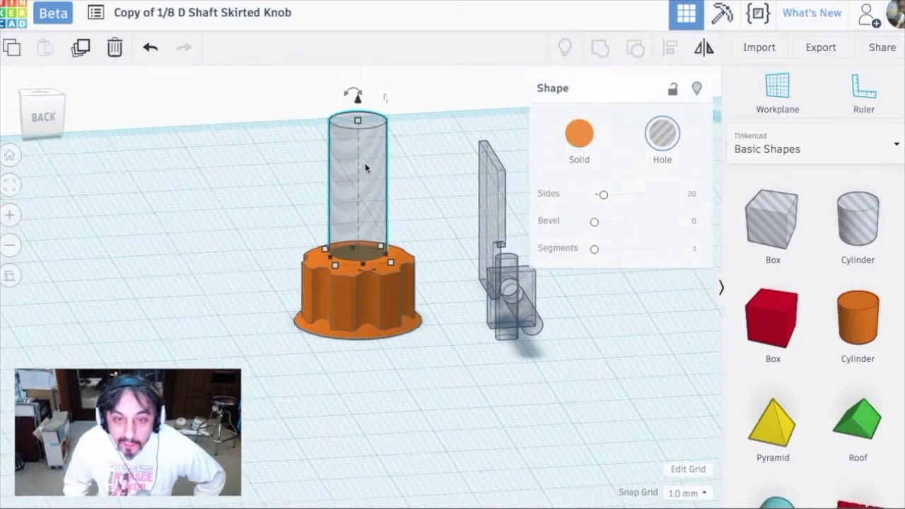
drag(357, 104, 359, 40)
Step: Ungroup the orange knob again to reveal the wider top hole cylinder
click(373, 265)
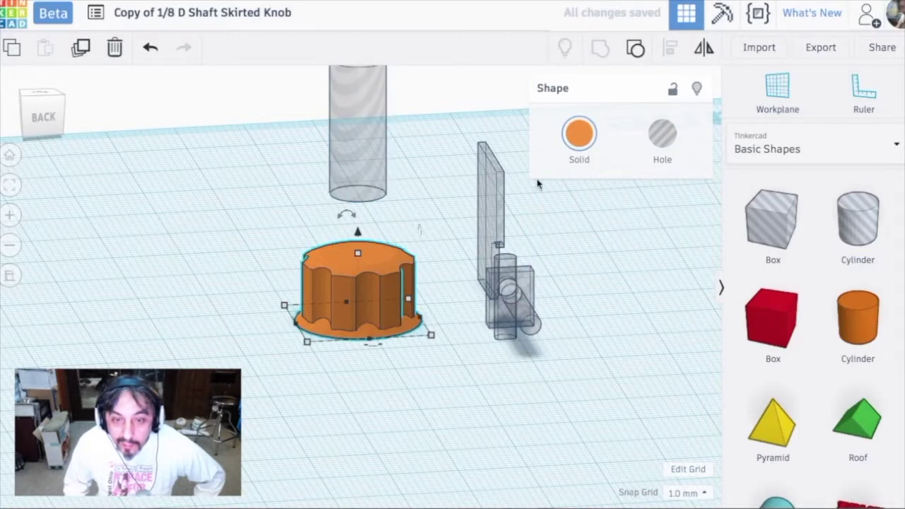
click(636, 51)
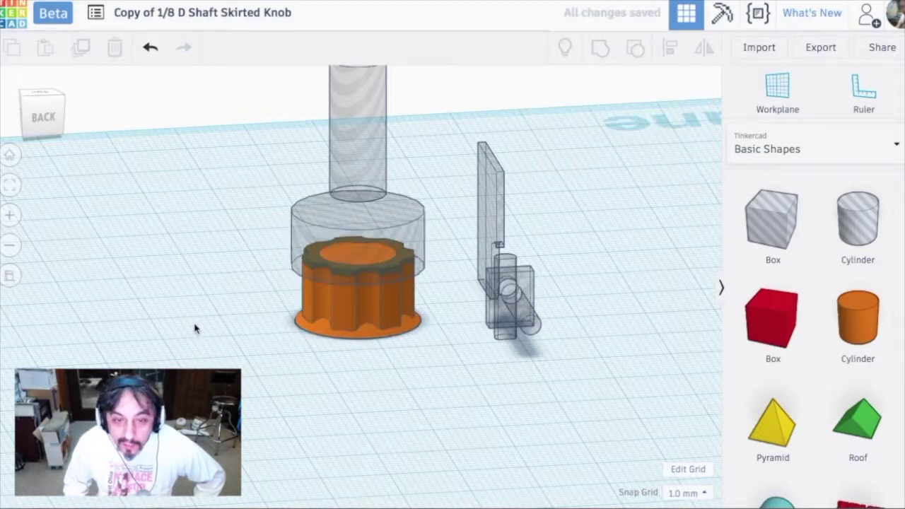
scroll(196, 328, up, 5)
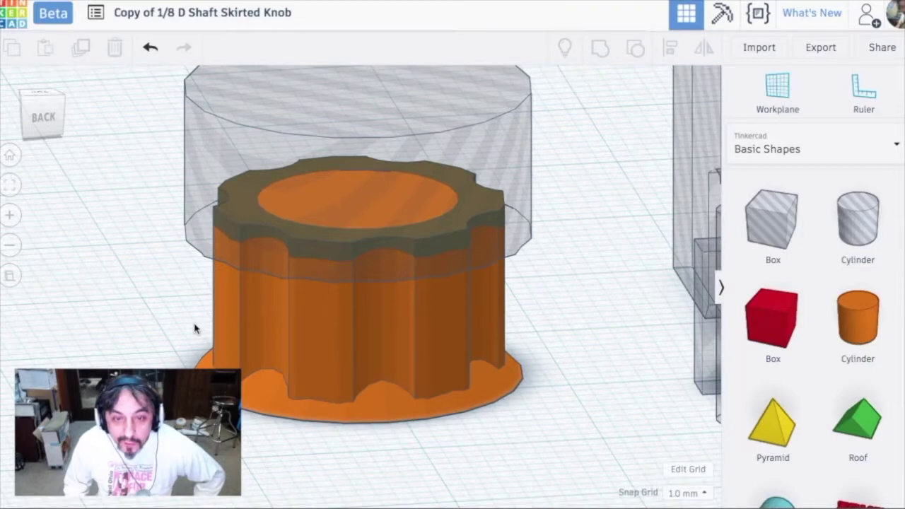
scroll(196, 328, down, 5)
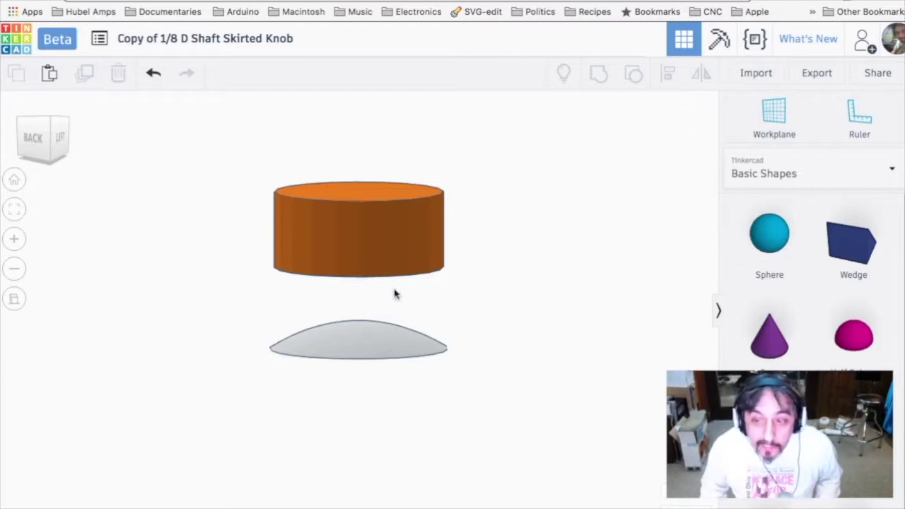
Step: Drop the orange cylinder onto the dome, make it a hole, and lower it 2 mm
key(ctrl+z)
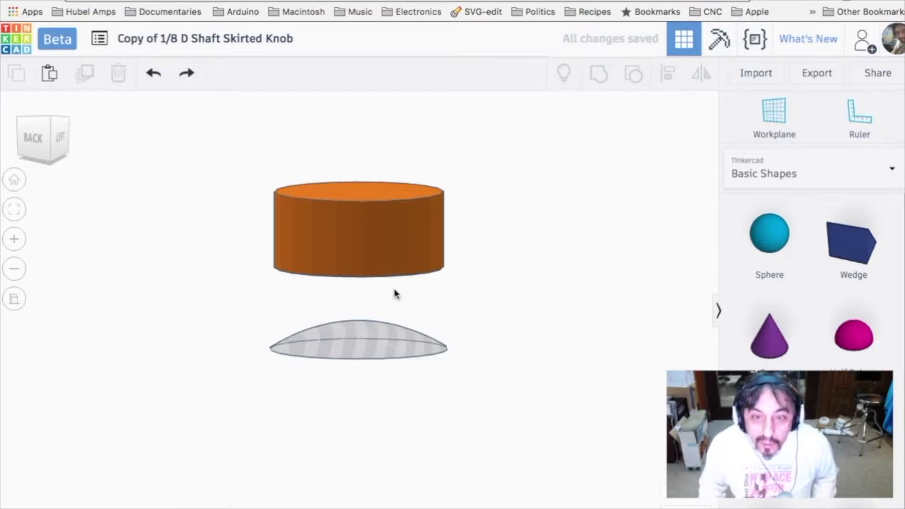
click(398, 333)
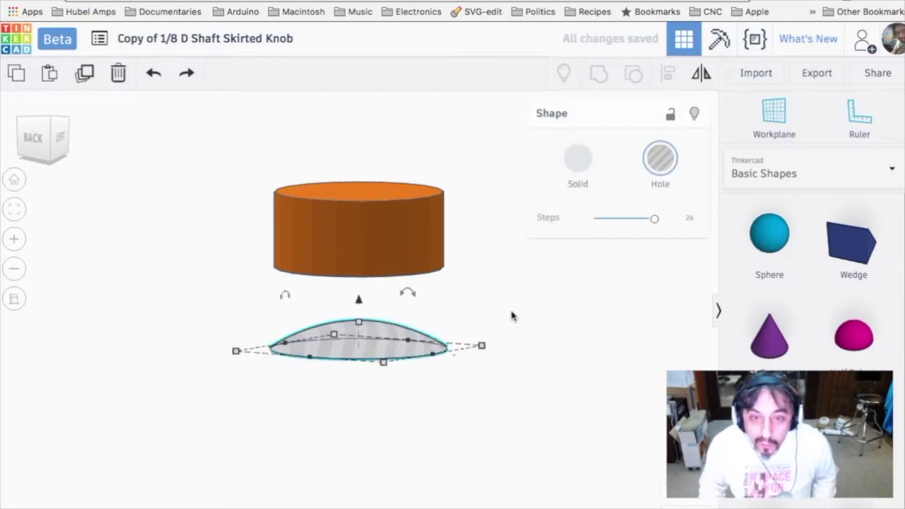
key(ctrl+z)
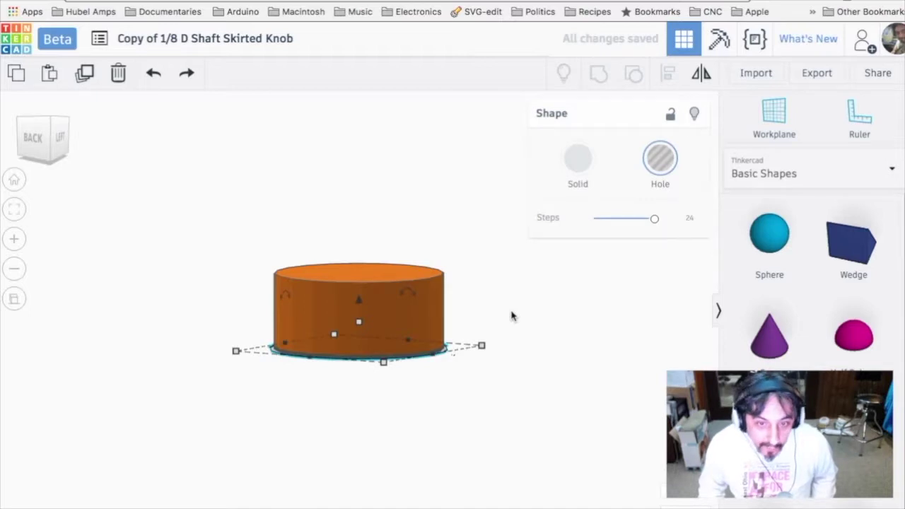
key(ctrl+z)
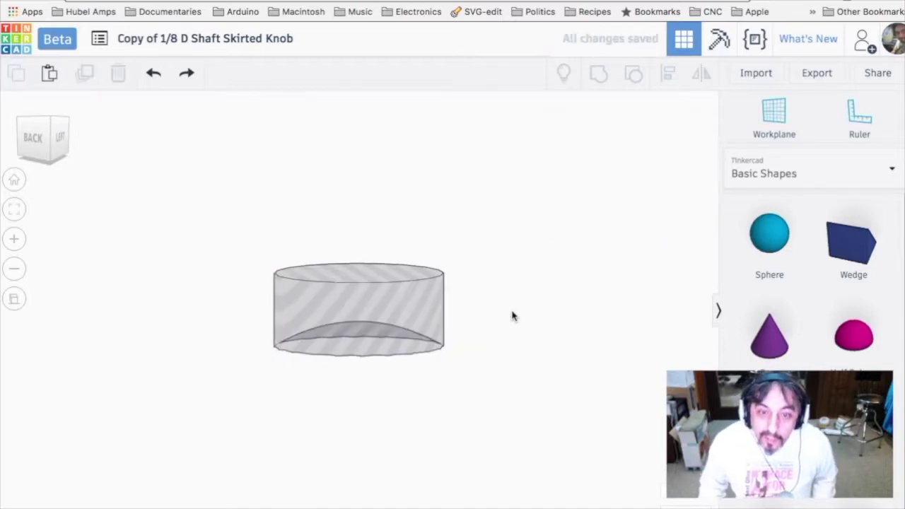
scroll(513, 316, down, 6)
scroll(436, 318, up, 5)
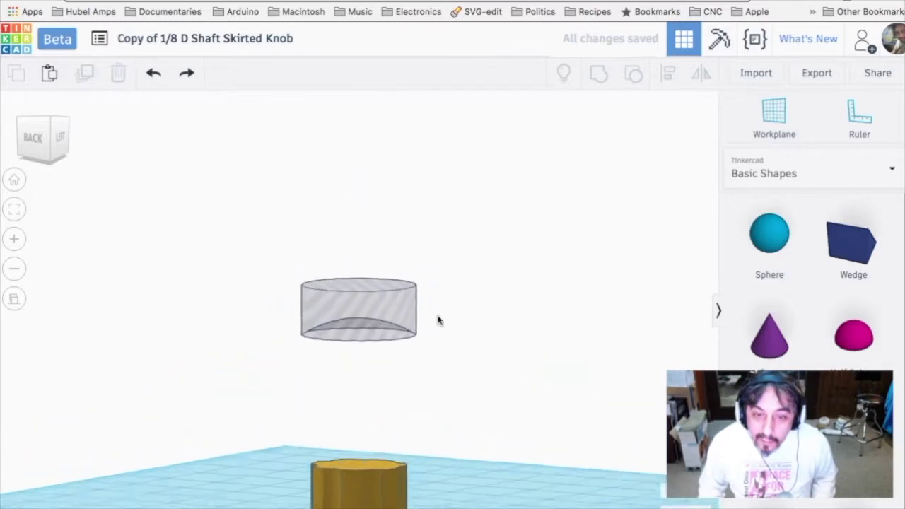
click(362, 308)
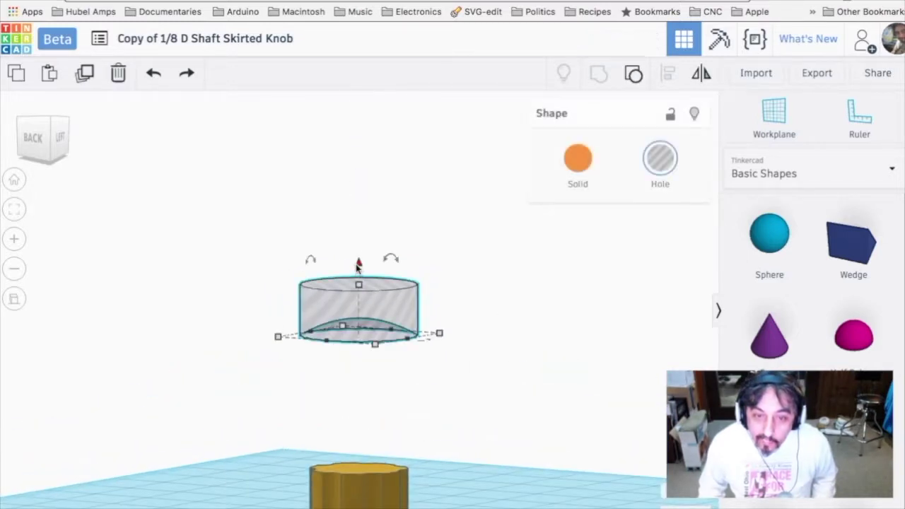
drag(358, 265, 350, 411)
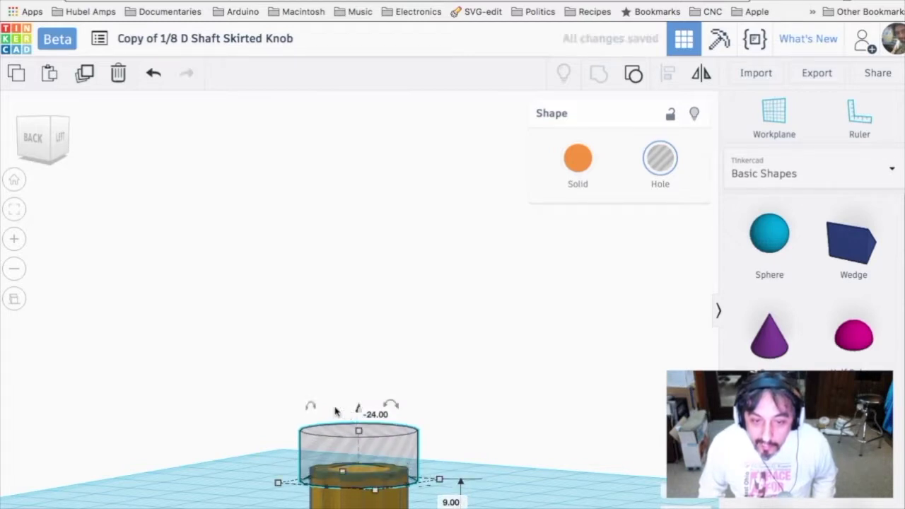
Step: Group the hole cylinder with the fluted knob into one solid knob
click(14, 209)
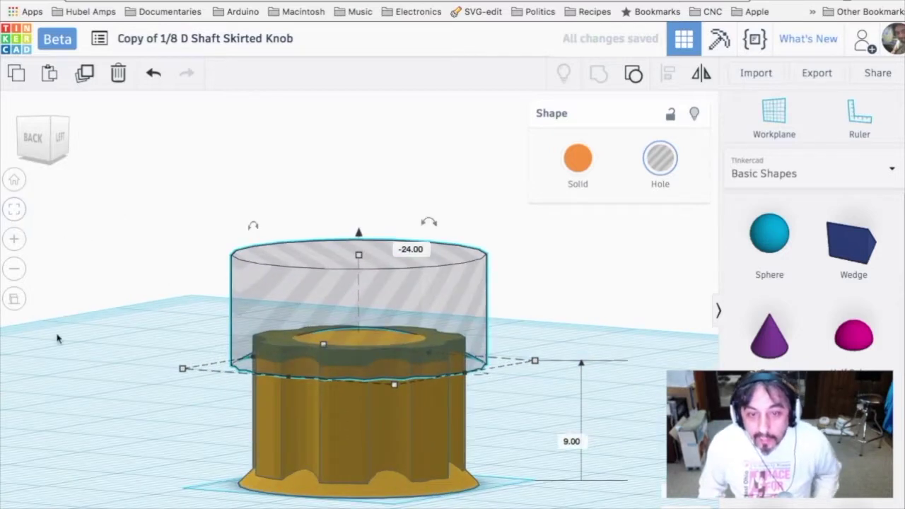
drag(138, 263, 304, 408)
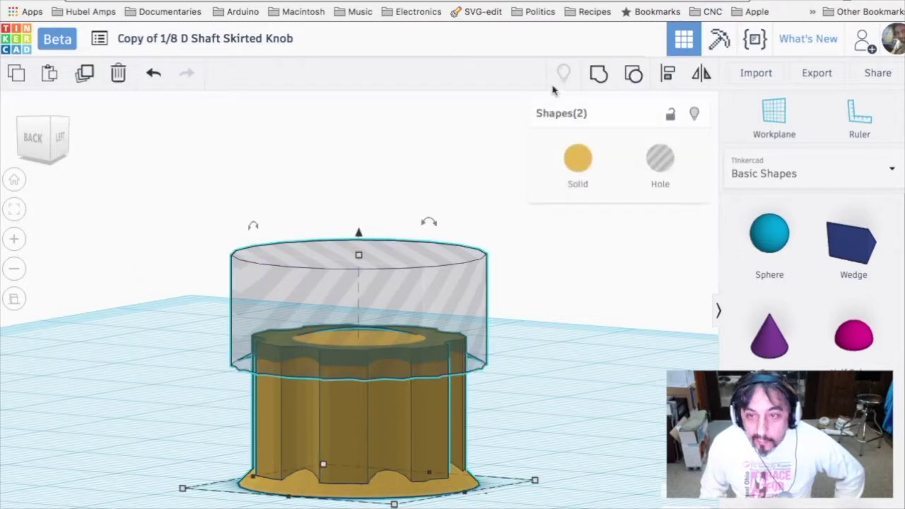
click(606, 80)
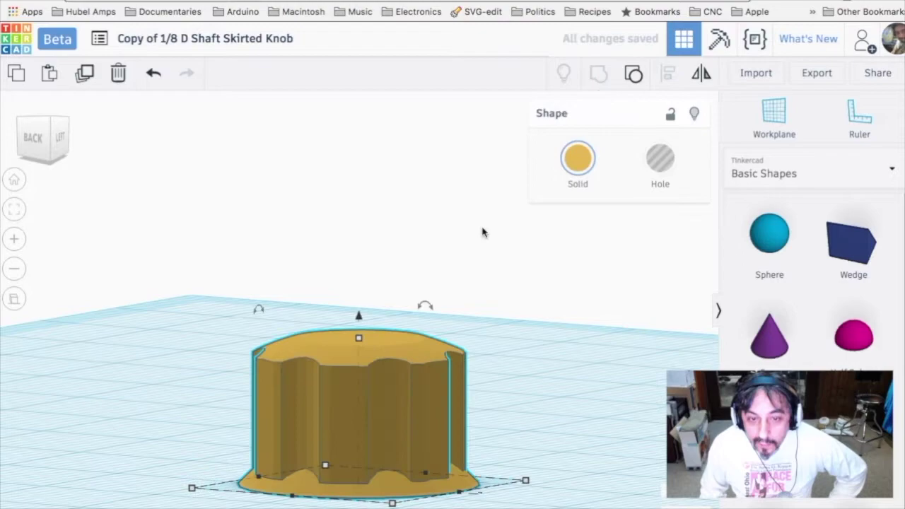
click(474, 265)
right_drag(483, 275, 446, 304)
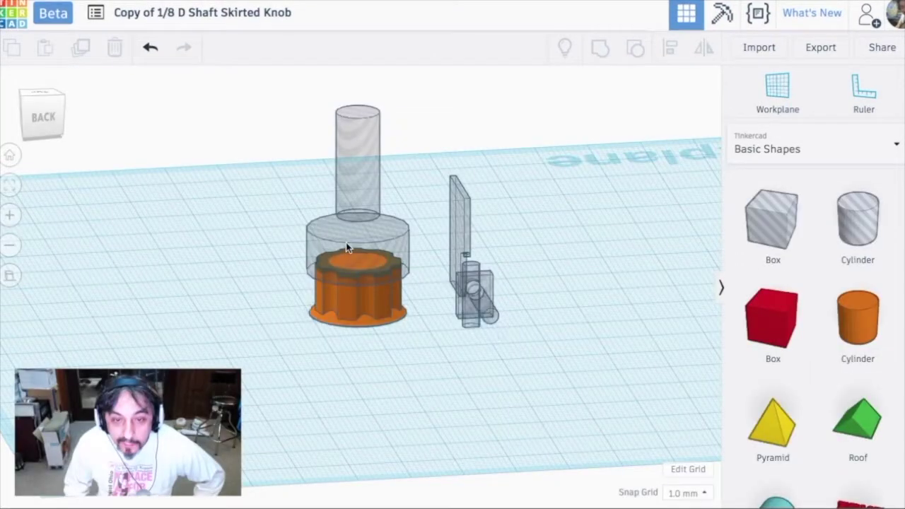
Step: Raise the hole cylinder to 33 mm, ungroup the knob, and pull the purple cone skirt forward
click(346, 248)
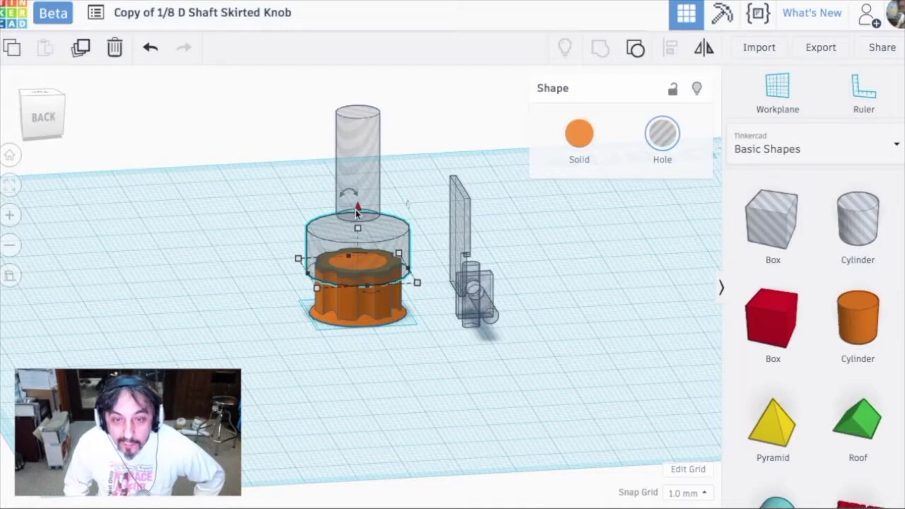
drag(358, 211, 357, 79)
click(358, 274)
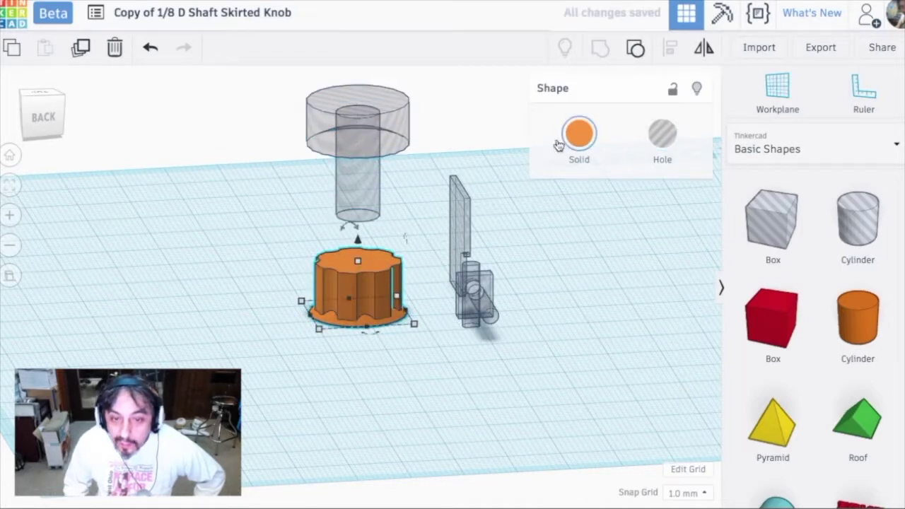
click(633, 52)
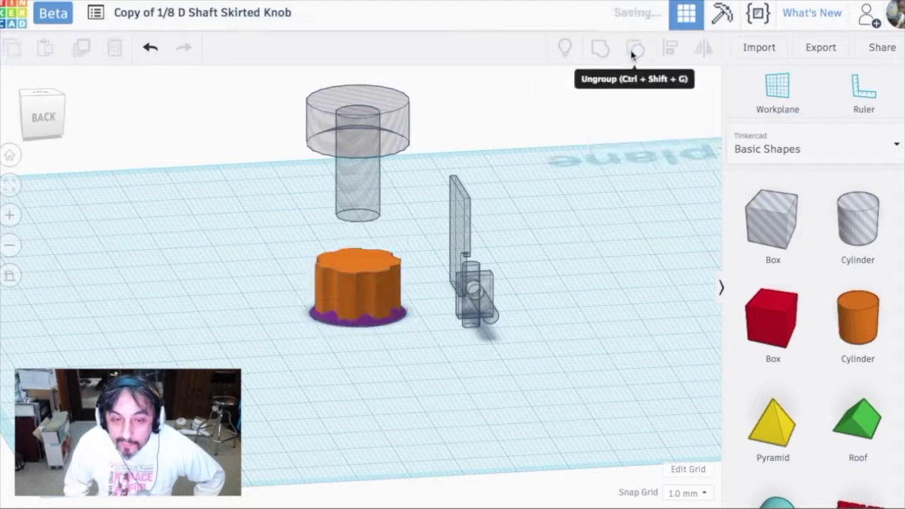
click(360, 322)
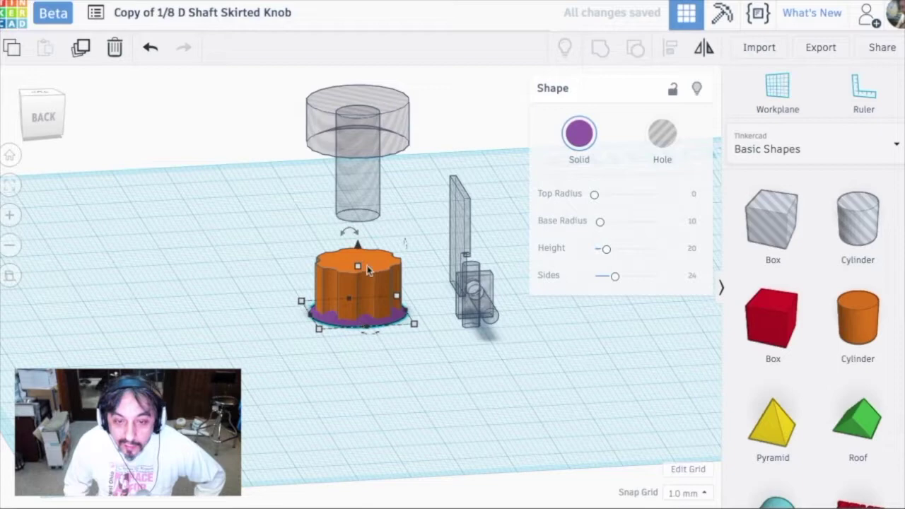
drag(358, 245, 342, 403)
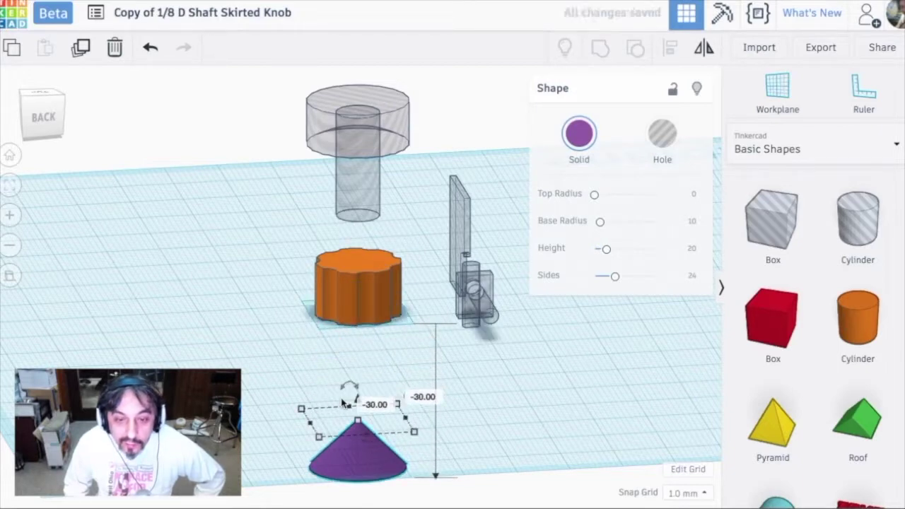
click(378, 293)
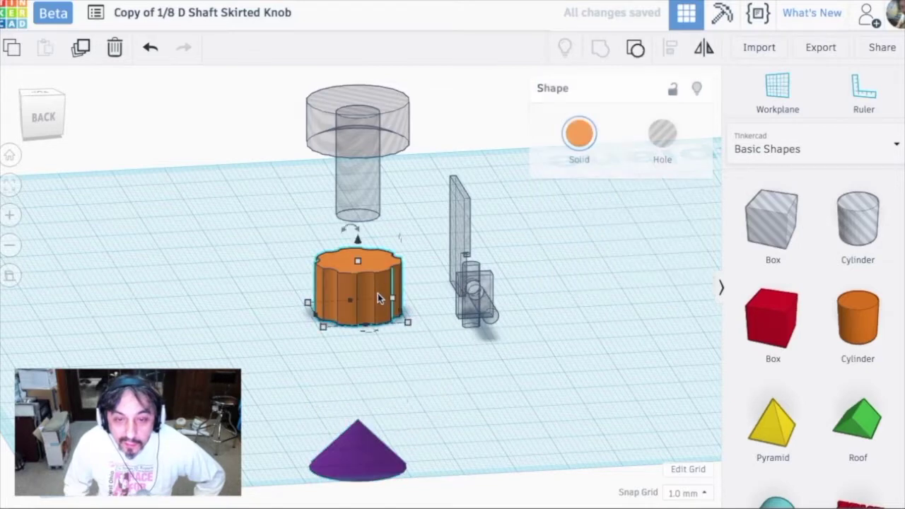
Step: Ungroup the orange barrel and centre its cylinder and two hole cylinders on a common axis
click(637, 50)
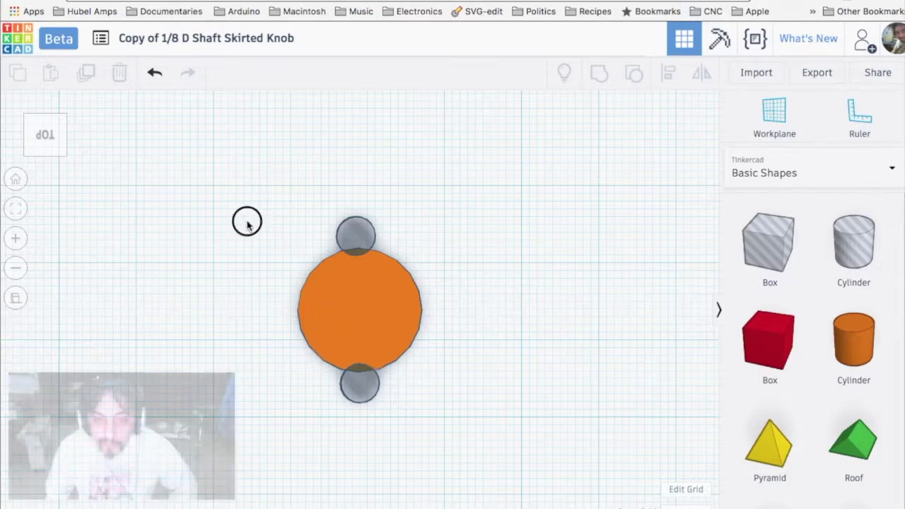
drag(247, 219, 437, 411)
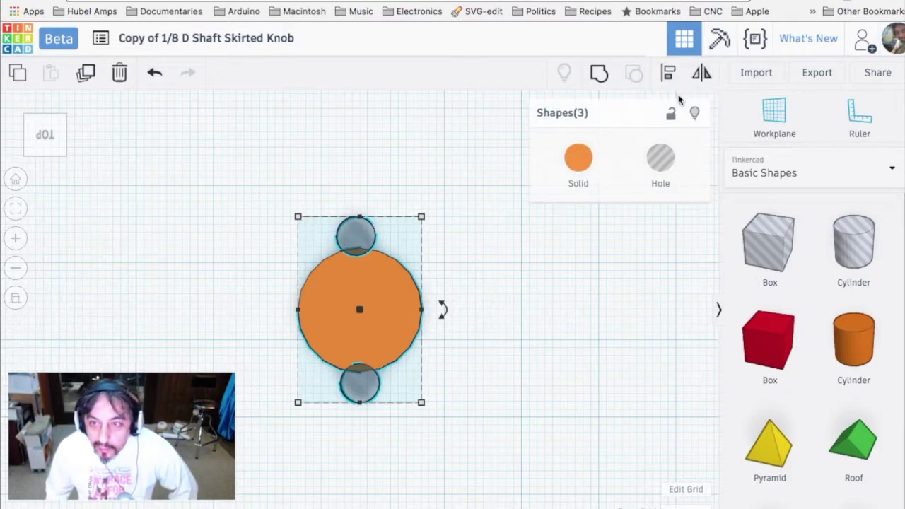
click(667, 74)
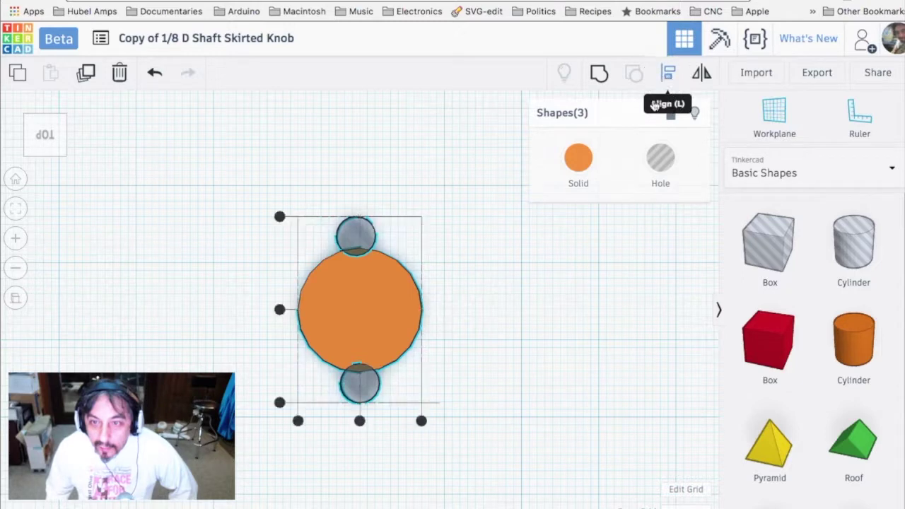
click(359, 421)
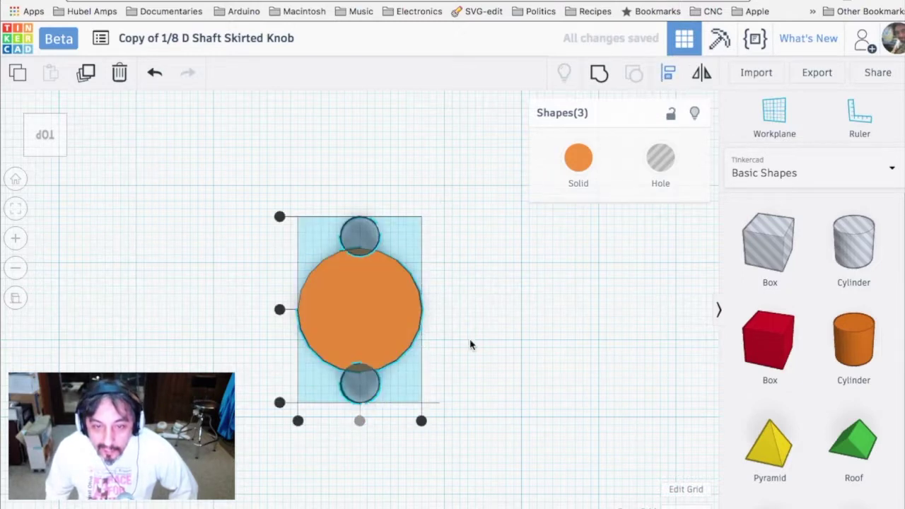
click(497, 314)
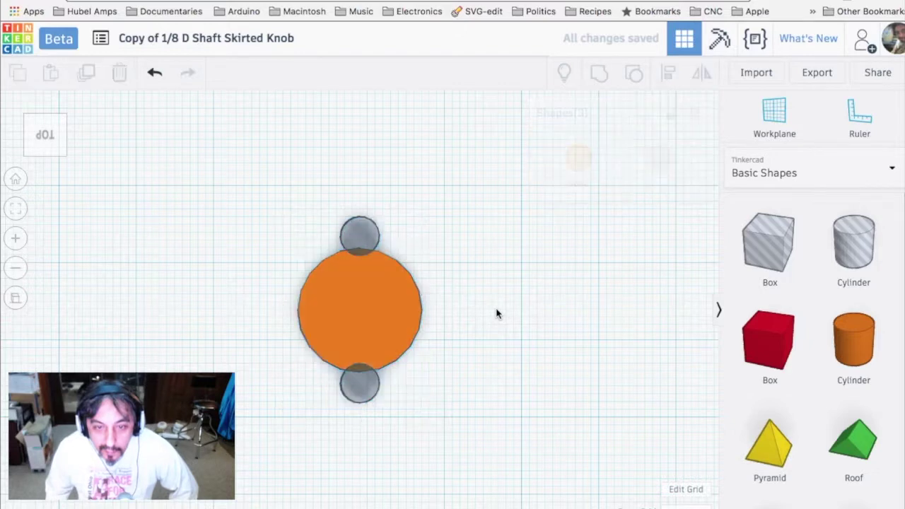
Step: Group the lower and upper hole cylinders into a single hole pair
click(358, 388)
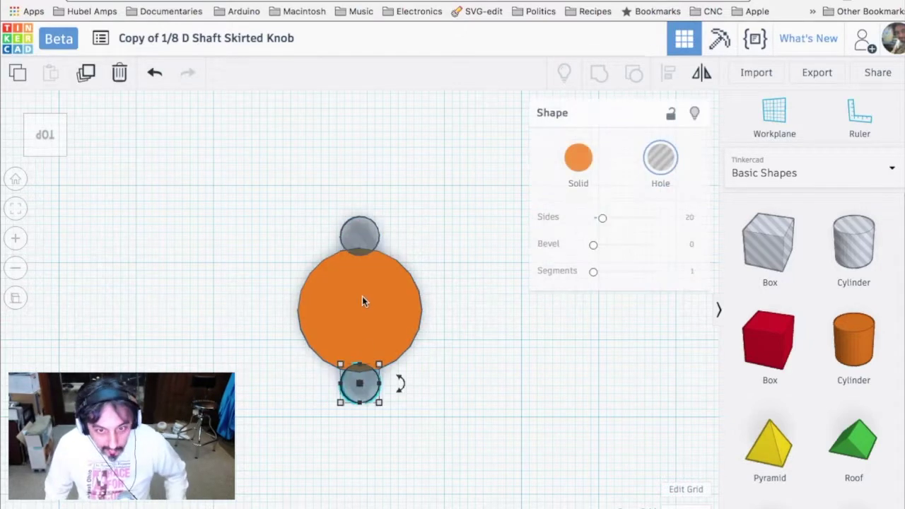
shift+click(360, 232)
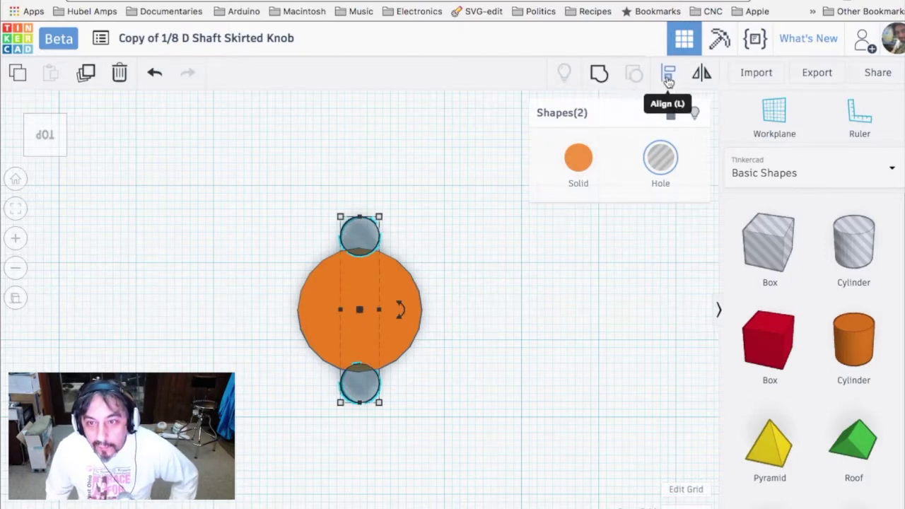
click(608, 80)
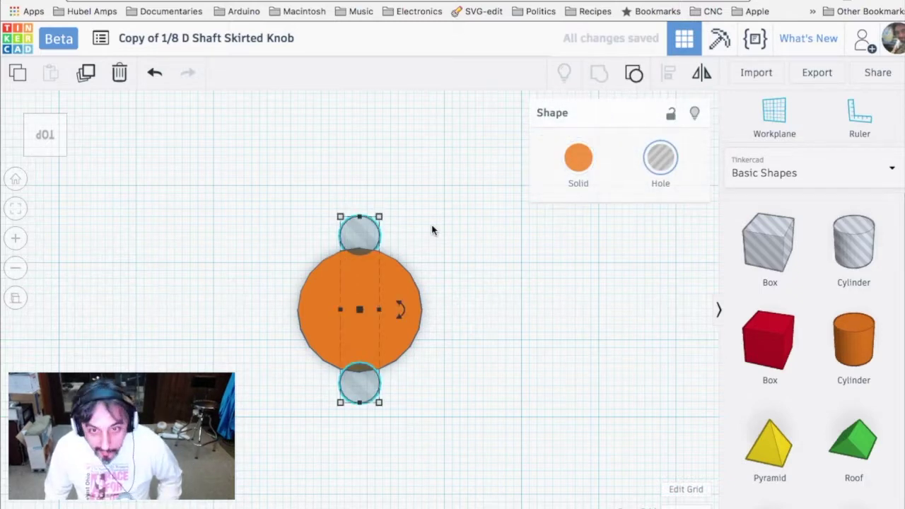
Step: Copy the hole pair, rotate it 51.428° around the knob, and ungroup the circles
key(ctrl+c)
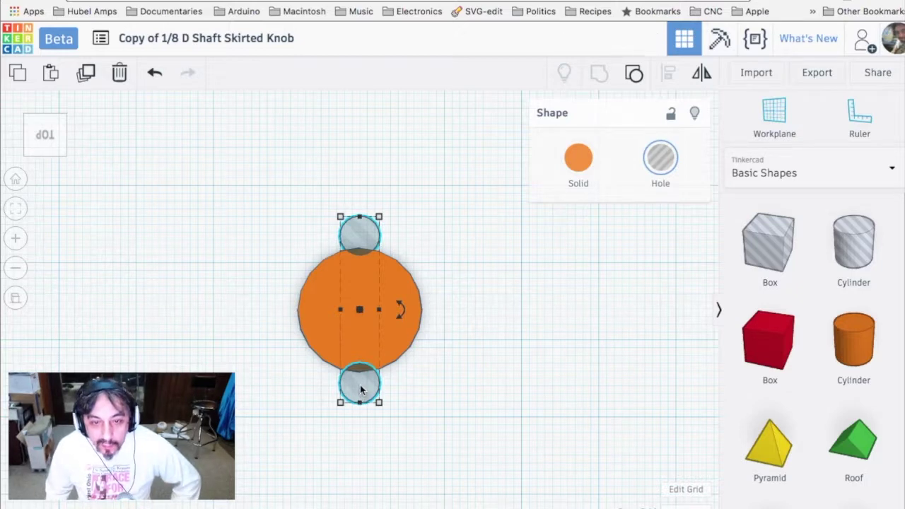
drag(398, 308, 497, 306)
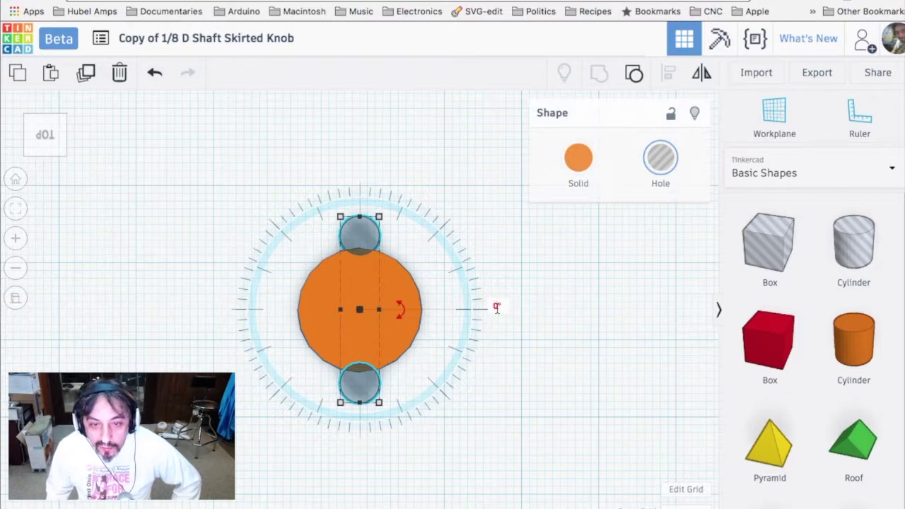
click(497, 307)
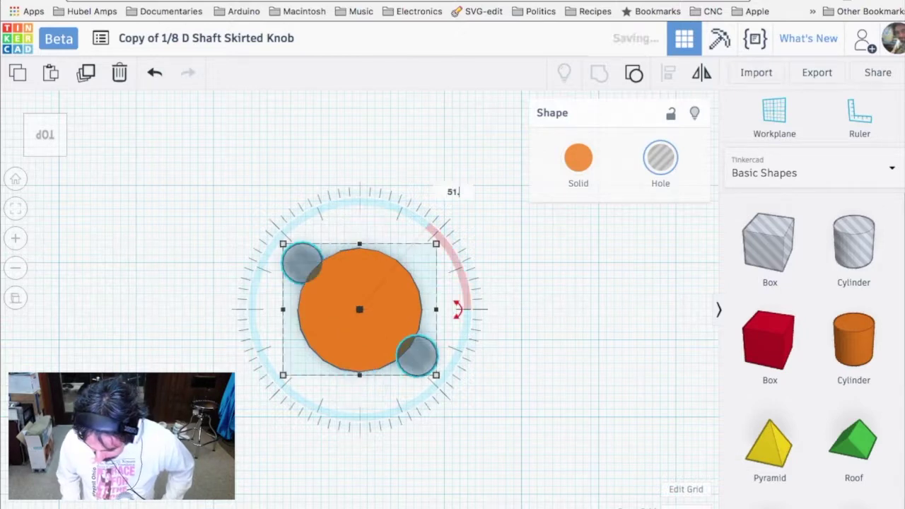
text(428)
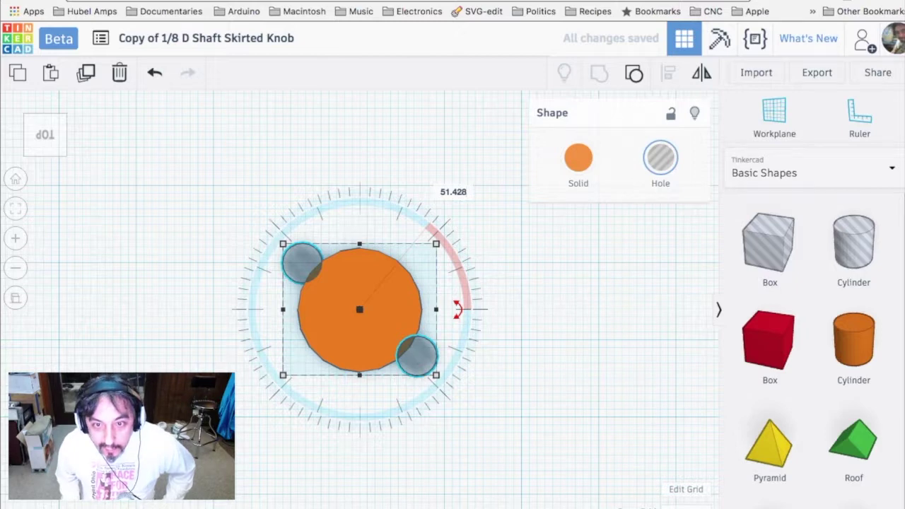
key(Return)
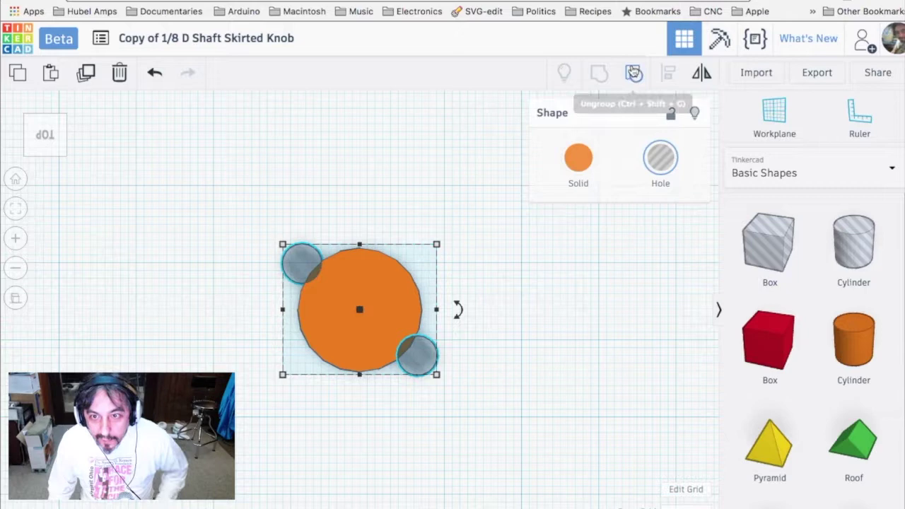
click(631, 73)
Step: Delete the upper-left small circle and turn the lower-right circle into a hole
click(537, 182)
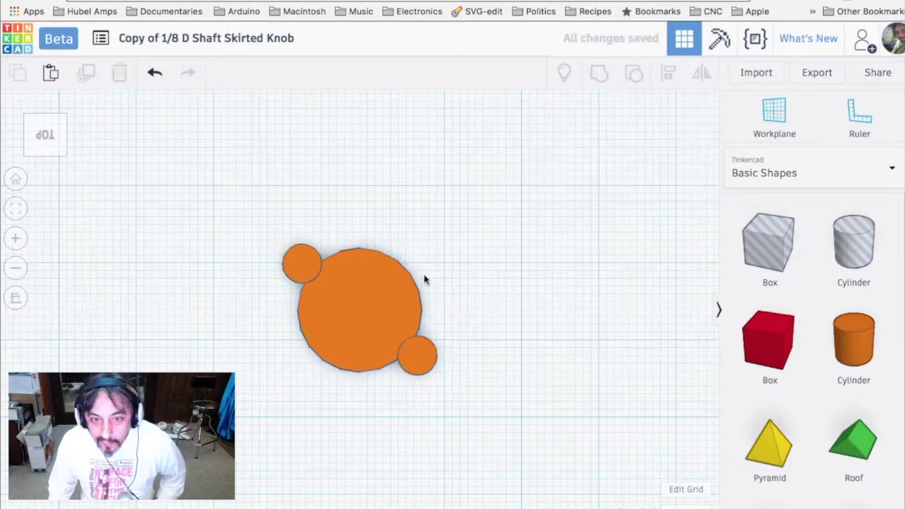
click(295, 262)
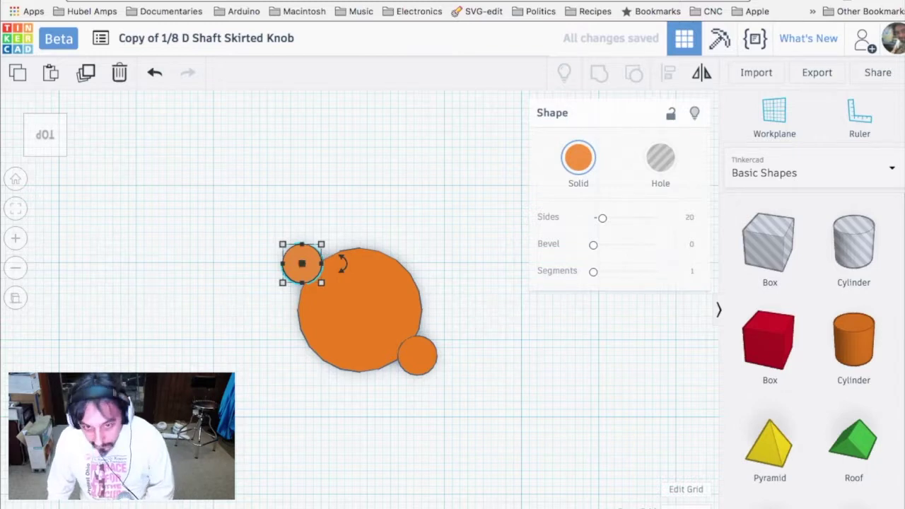
key(Delete)
click(419, 359)
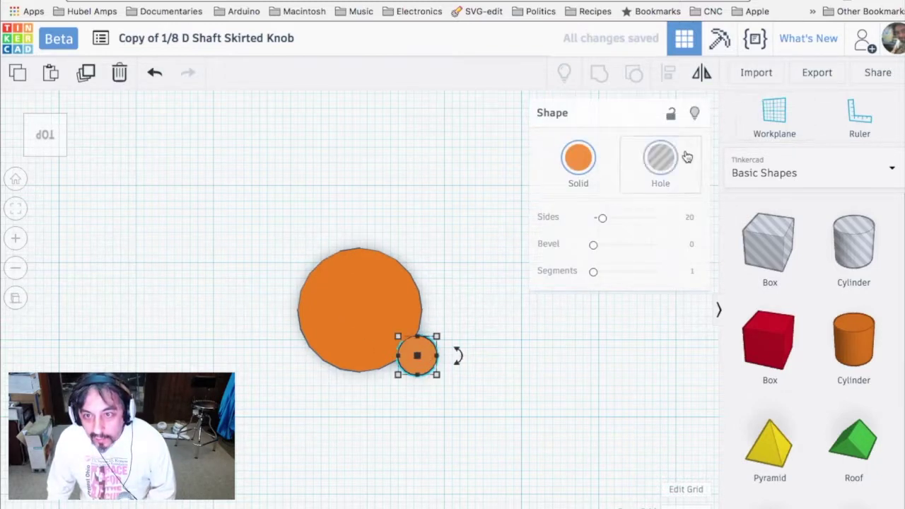
click(660, 157)
click(430, 204)
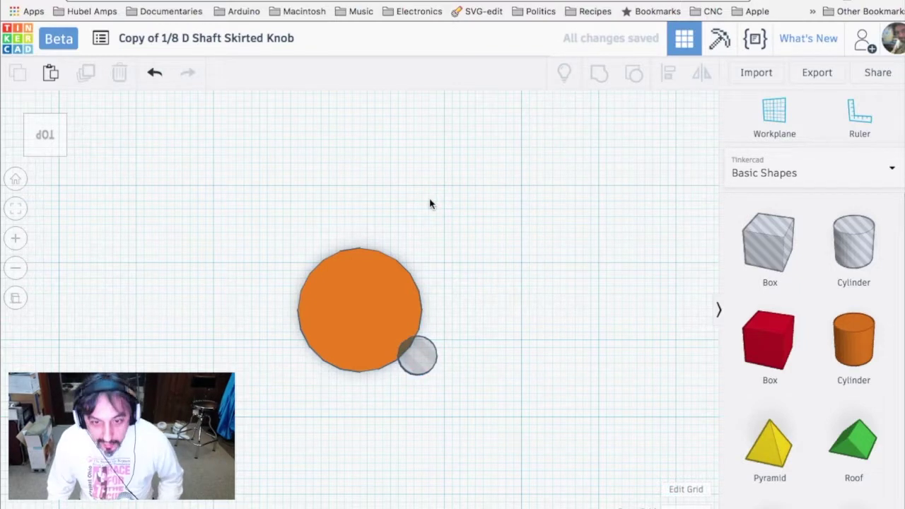
Step: Paste the hole pair and centre it horizontally on the orange circle
key(ctrl+v)
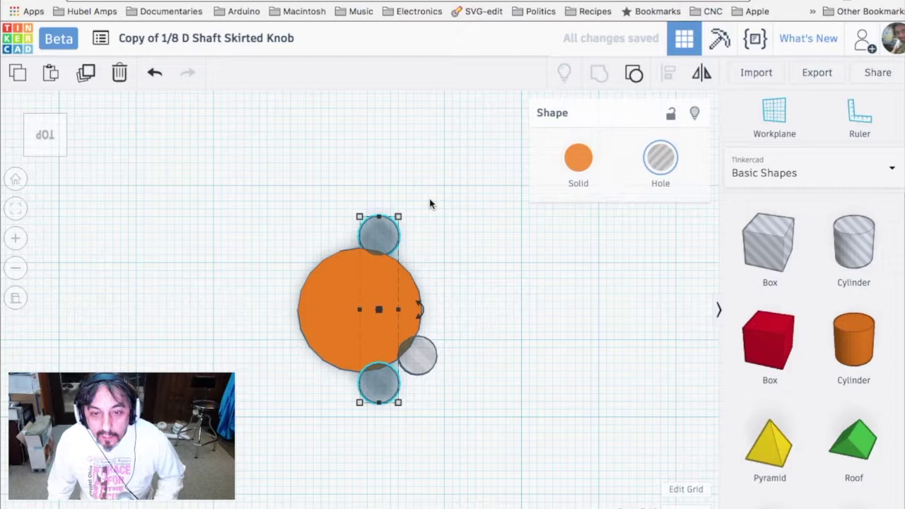
drag(280, 191, 438, 309)
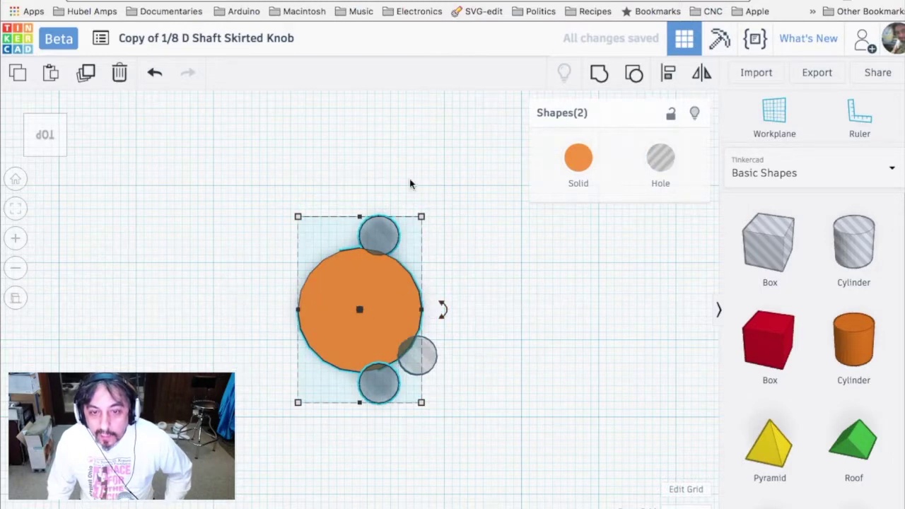
click(665, 74)
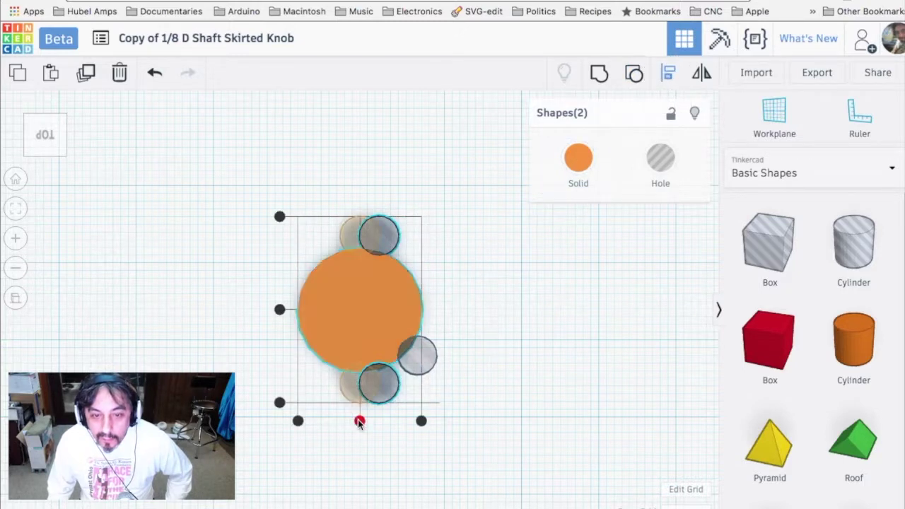
click(359, 421)
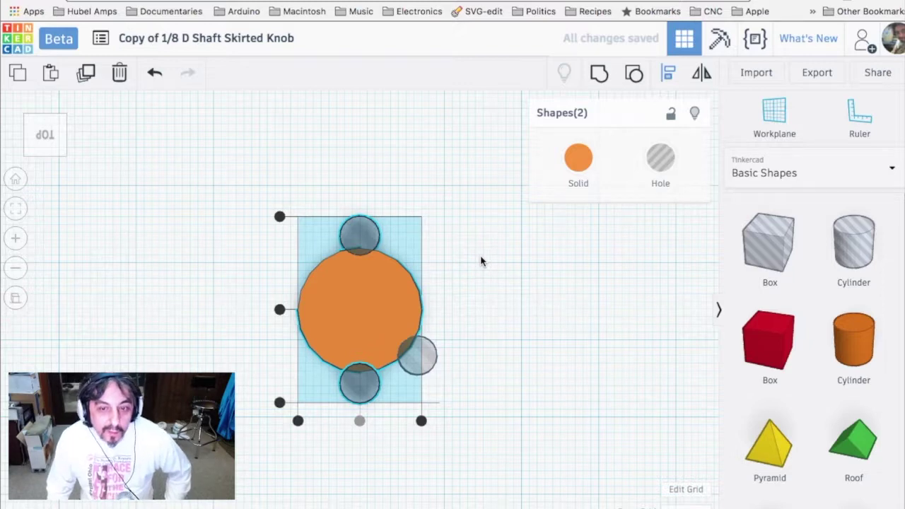
click(470, 194)
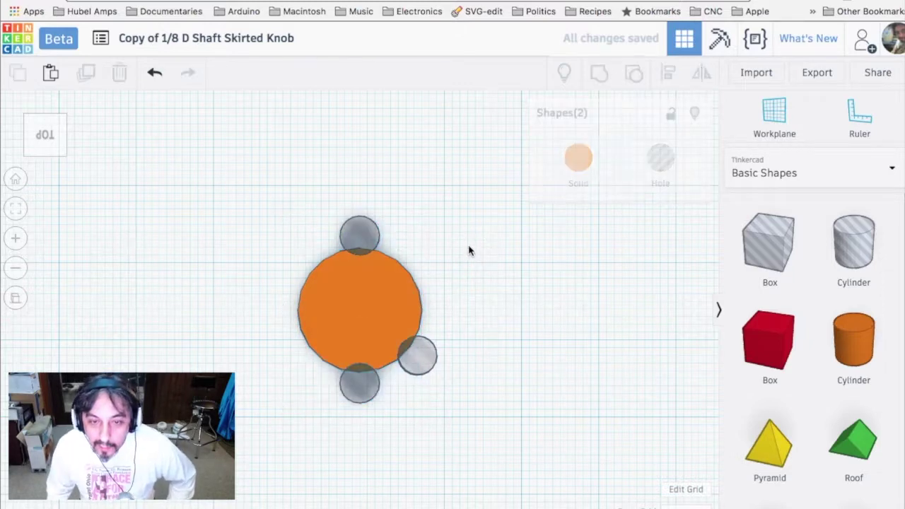
click(363, 232)
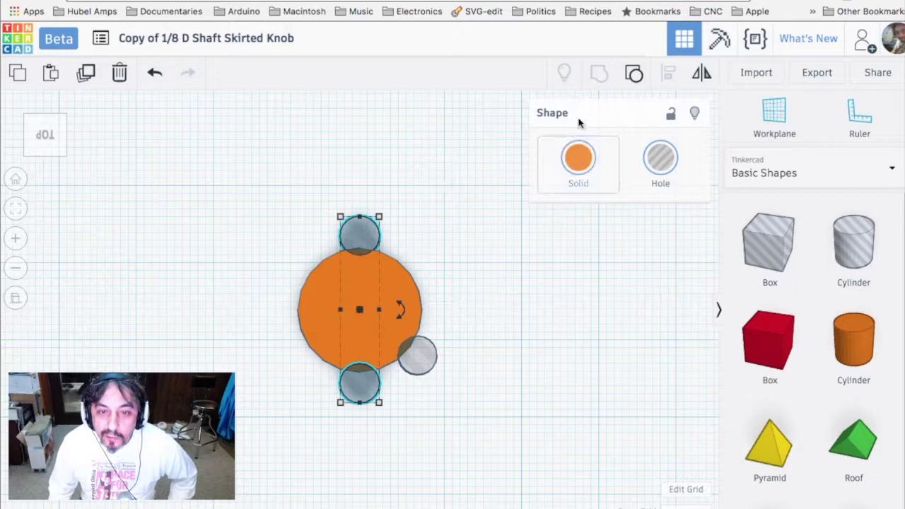
click(634, 74)
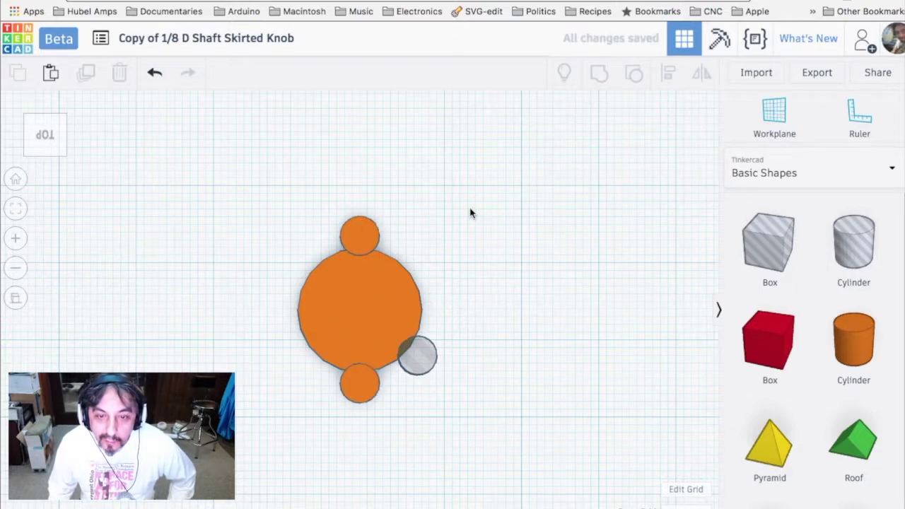
click(358, 233)
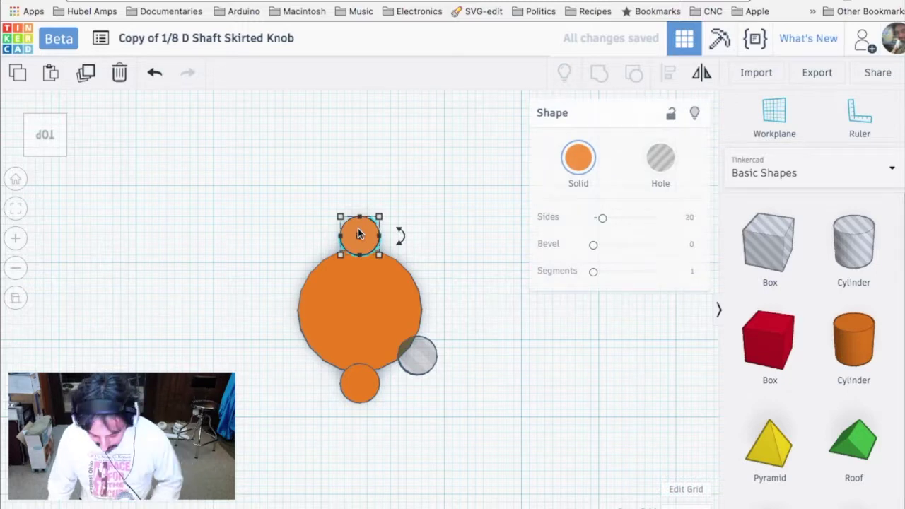
key(Delete)
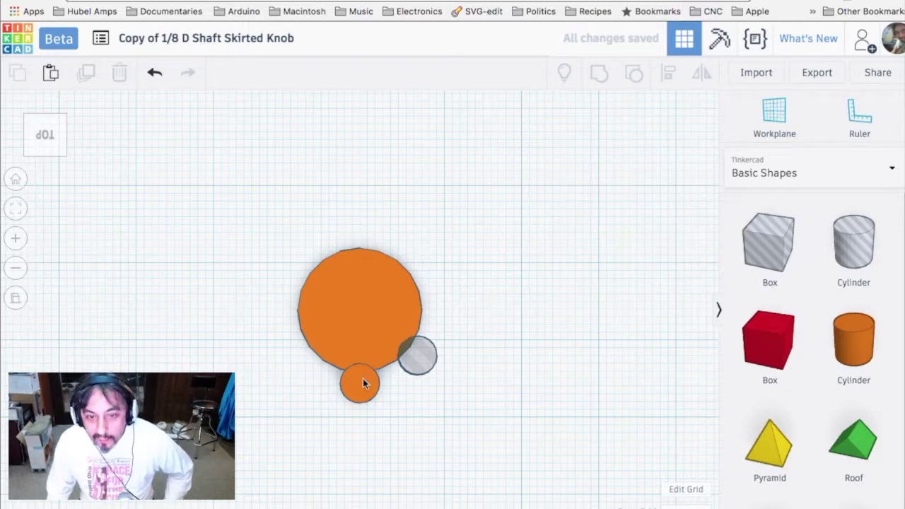
click(363, 381)
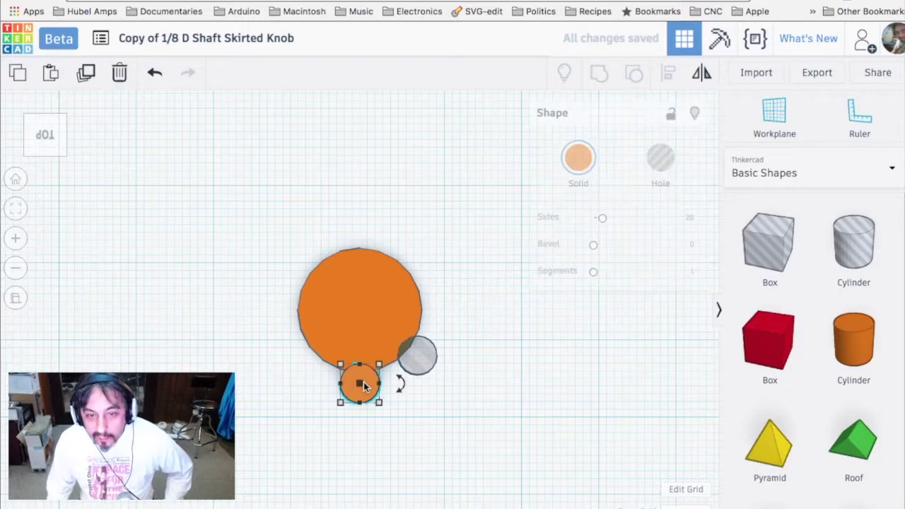
click(659, 159)
click(376, 157)
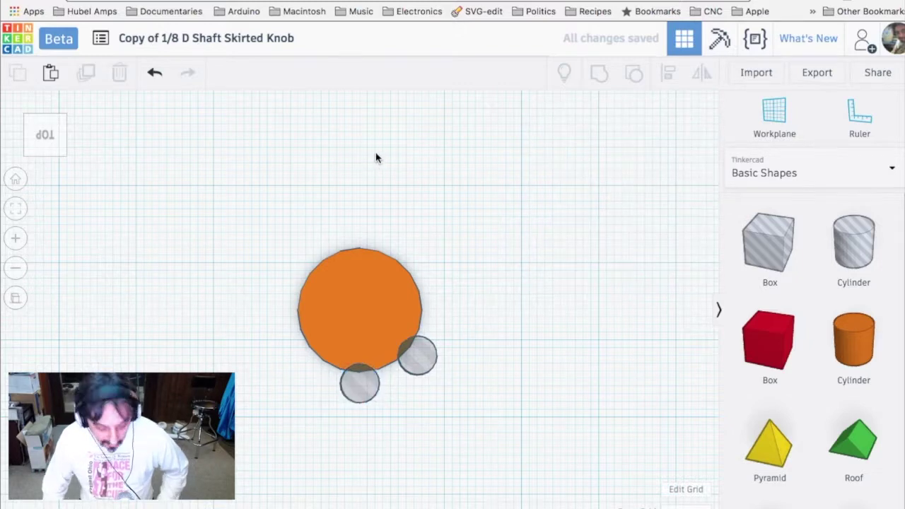
key(ctrl+v)
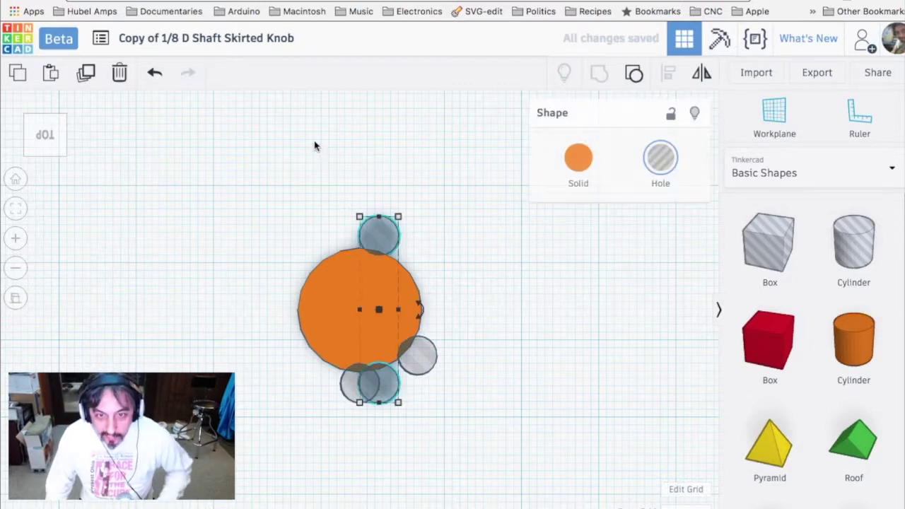
drag(314, 141, 462, 449)
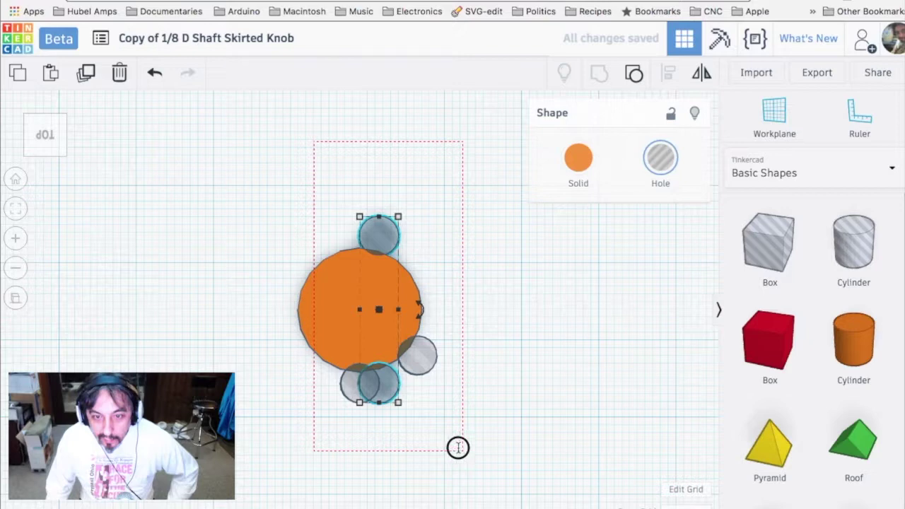
drag(457, 446, 377, 274)
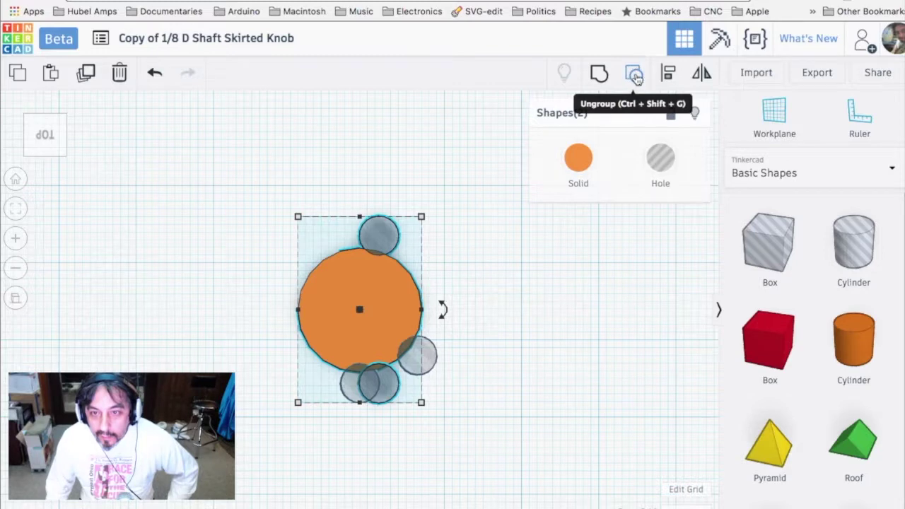
click(668, 73)
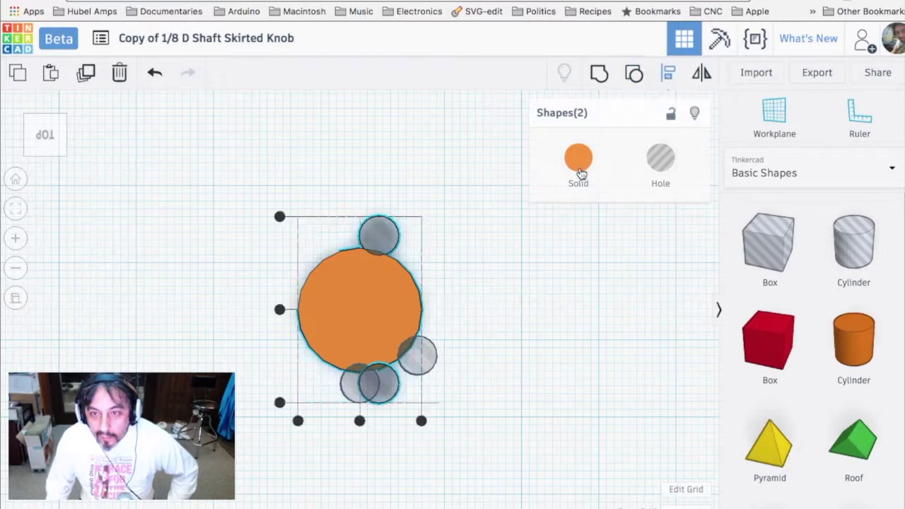
click(357, 422)
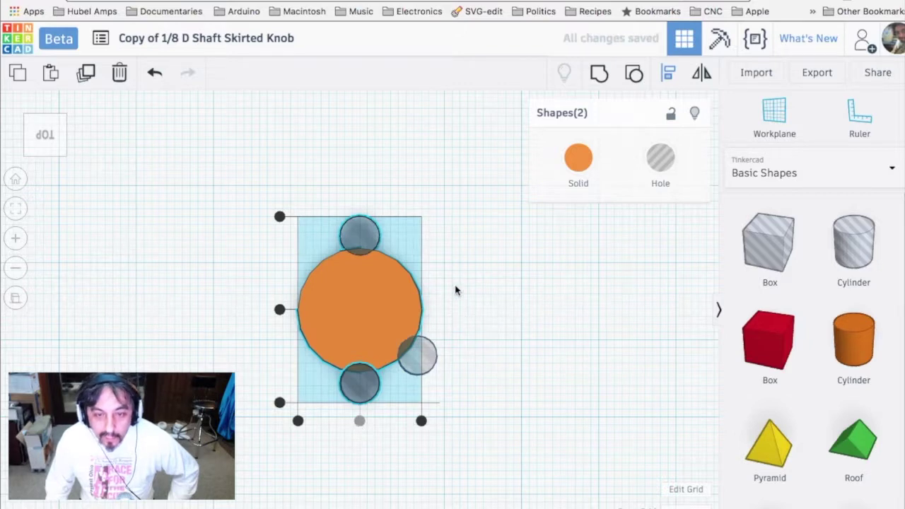
click(453, 257)
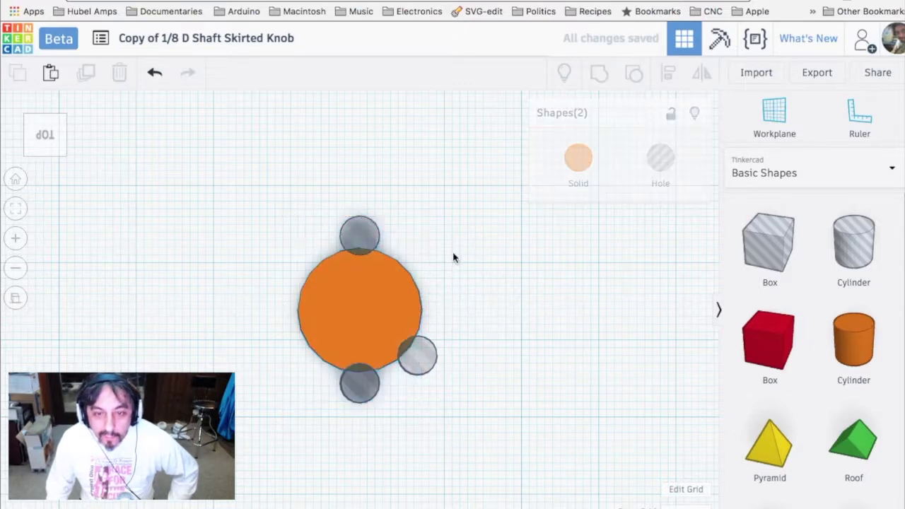
click(357, 238)
Step: Rotate the hole pair to an exact angle, then orbit into a tilted 3D view of the knob
drag(403, 306, 397, 317)
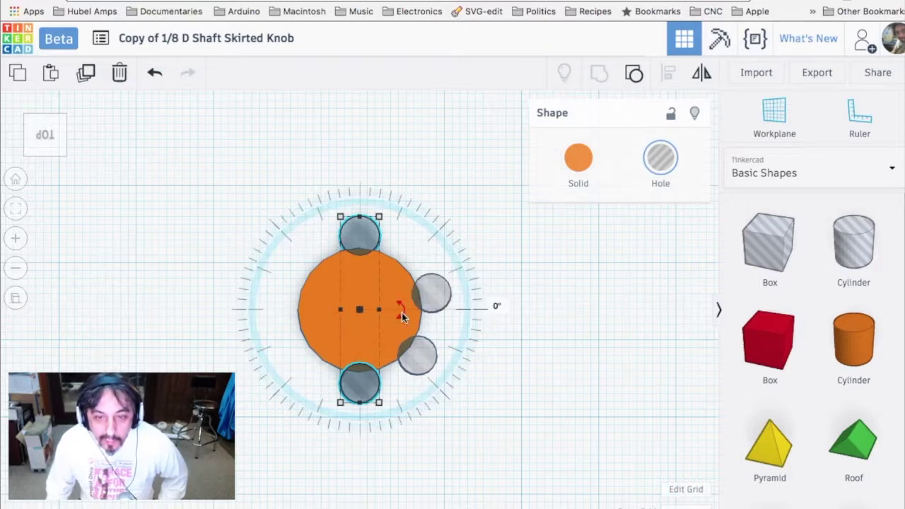
click(497, 306)
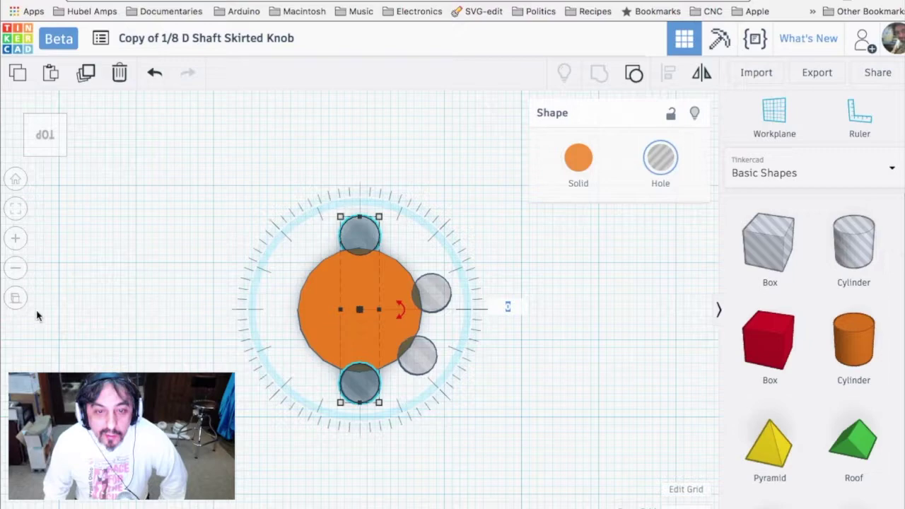
right_drag(145, 269, 134, 207)
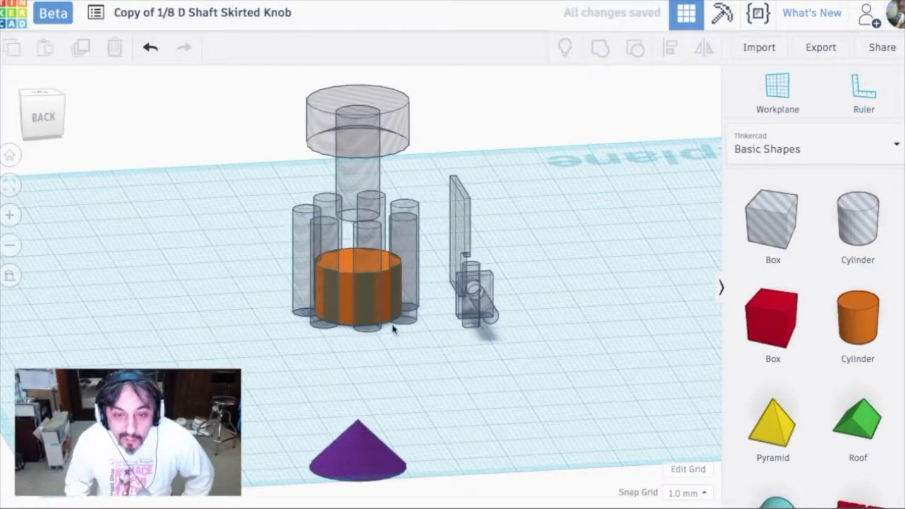
Step: Drag the orange barrel cylinder forward, clear of the hole cylinders, to sit just behind the purple cone
click(346, 270)
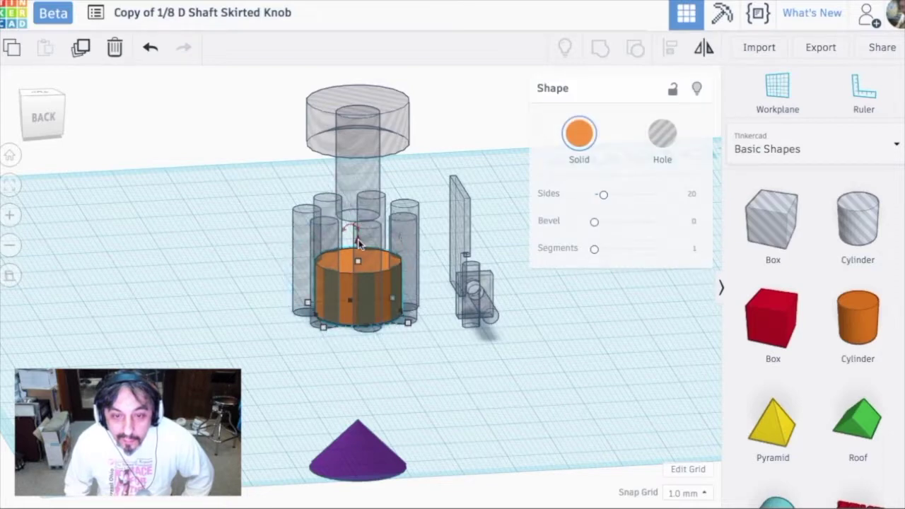
drag(358, 242, 353, 327)
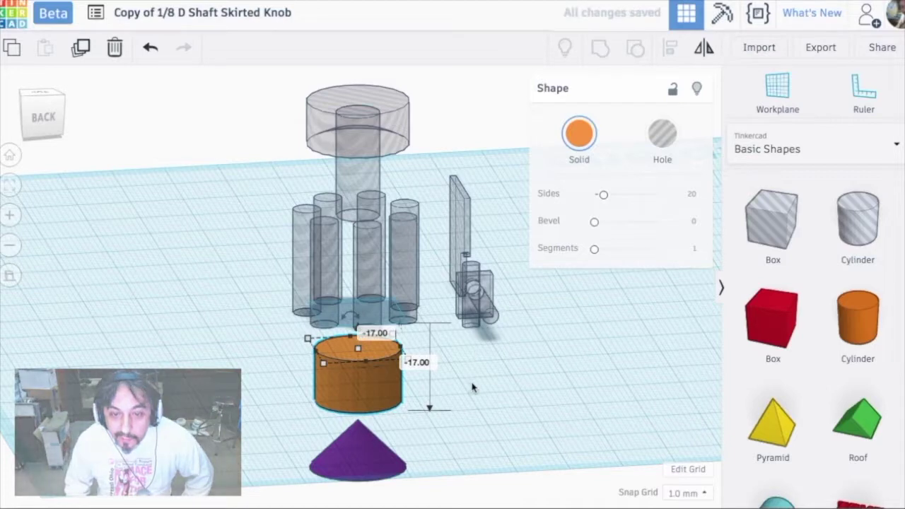
click(476, 382)
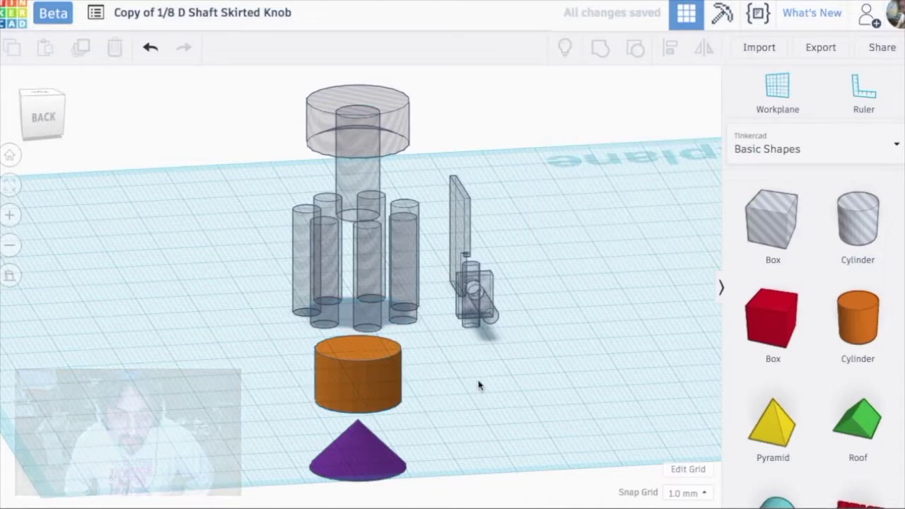